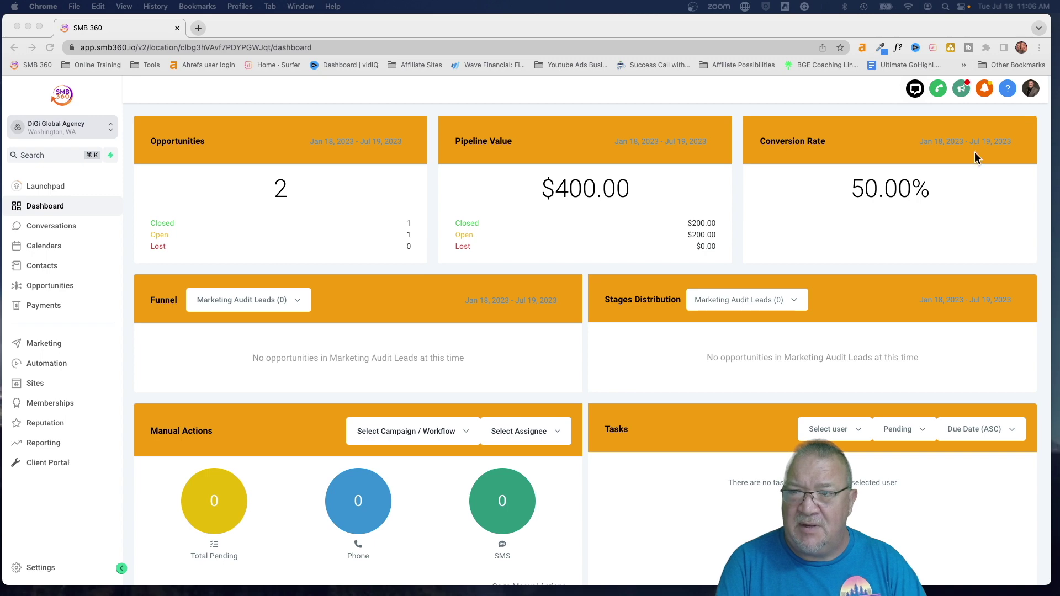
- Examine the list of users available under Login As for the DiGi Global Agency sub-account
scroll(973, 180, "up", 5)
scroll(972, 181, "down", 3)
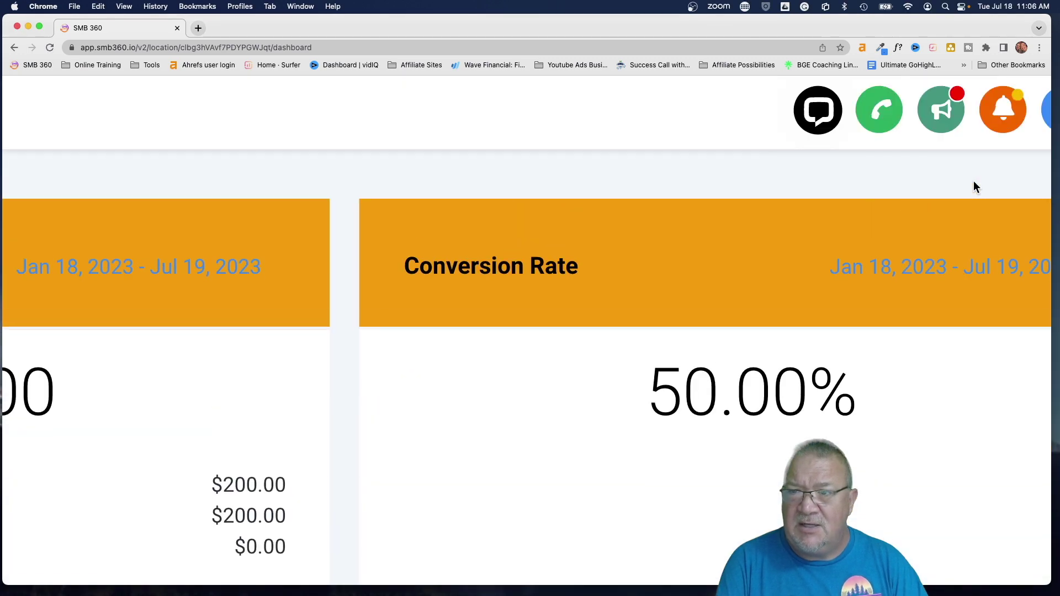
left_click(998, 122)
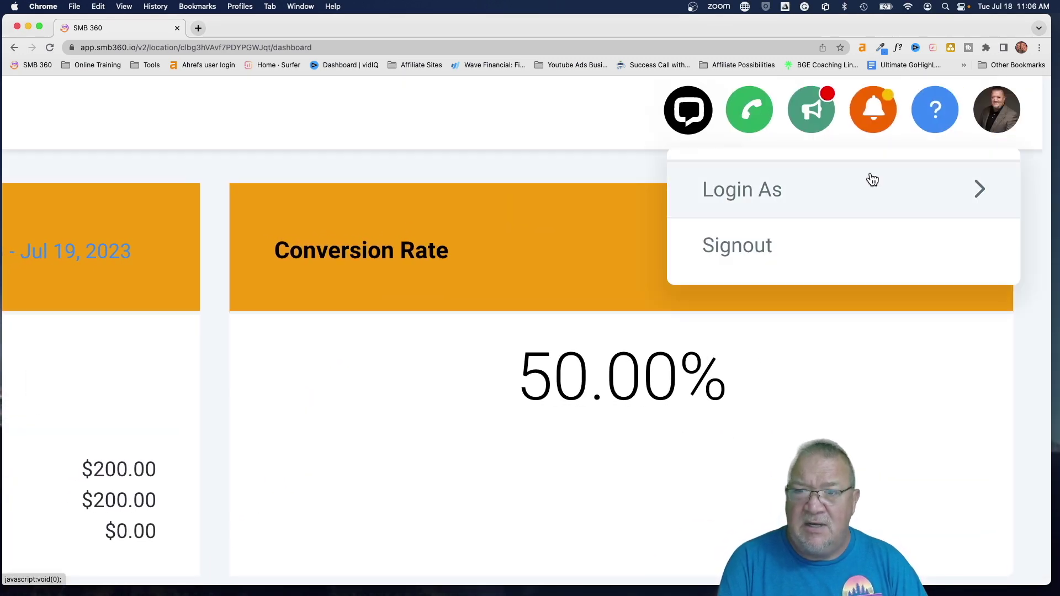
left_click(845, 192)
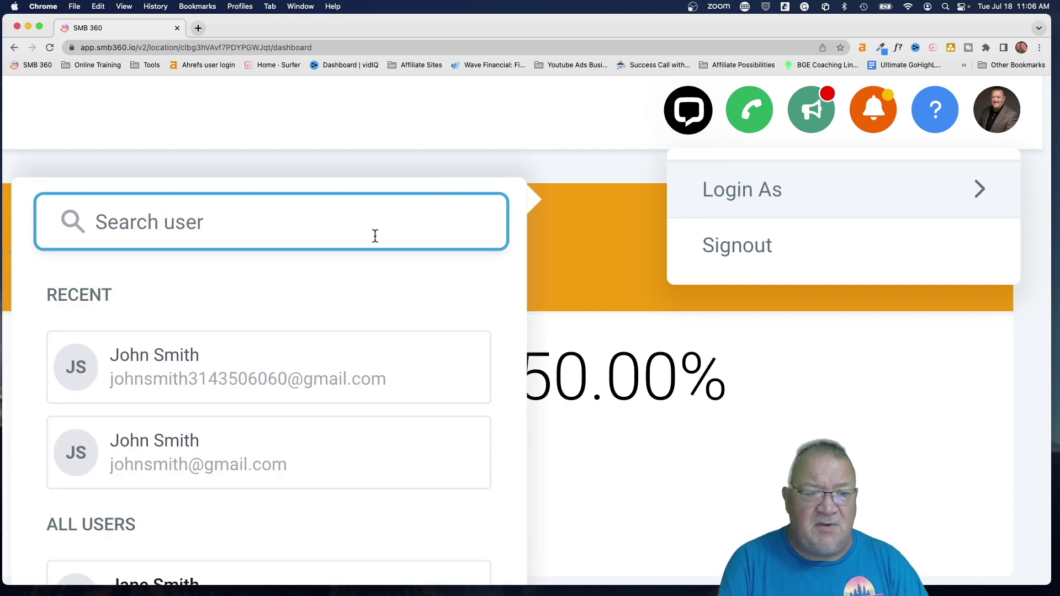
scroll(330, 275, "down", 2)
scroll(329, 276, "up", 2)
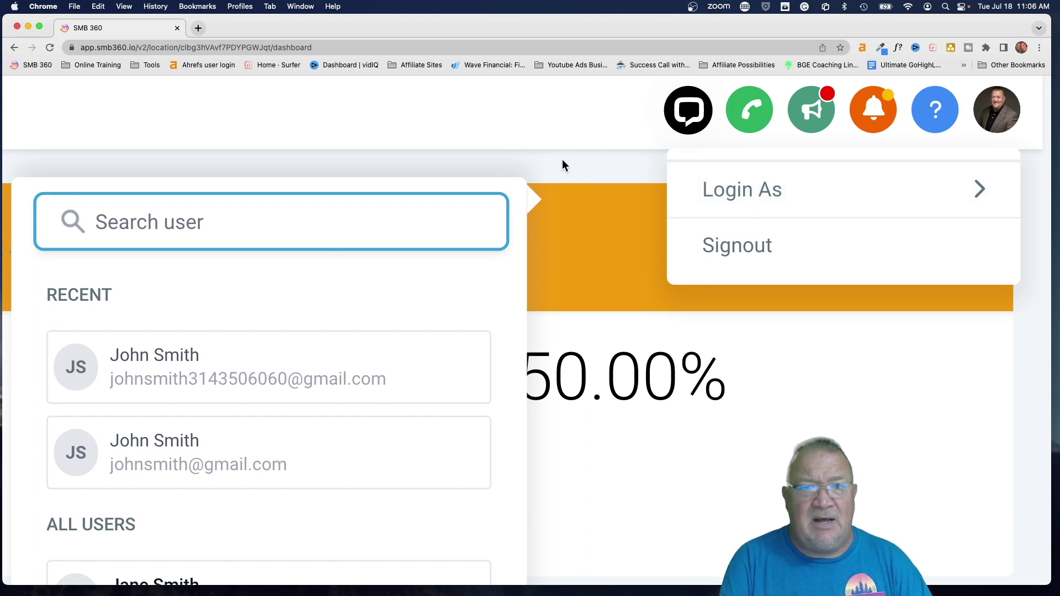
left_click(571, 208)
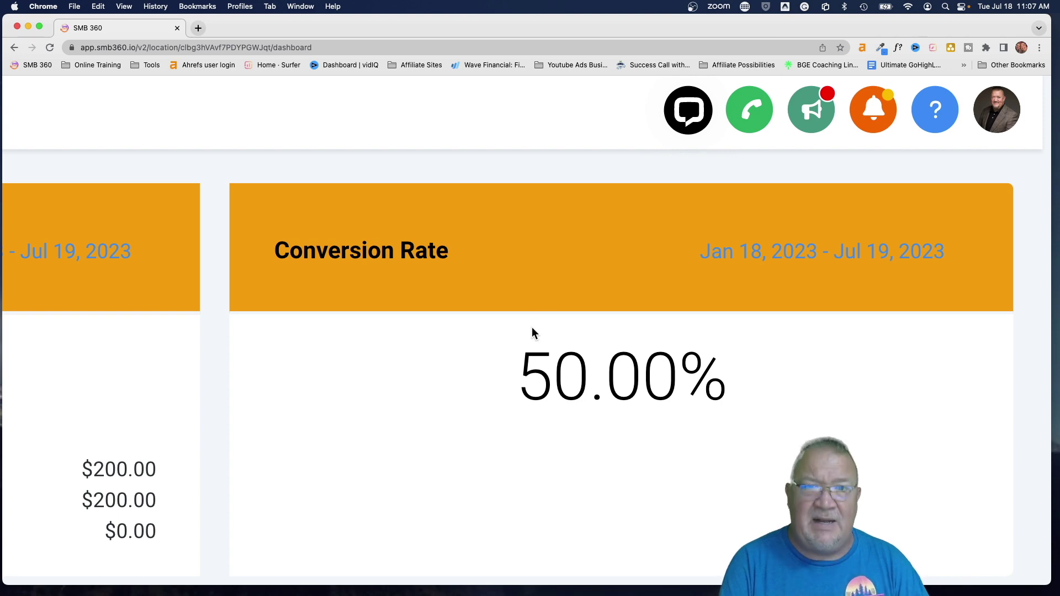
key("super+0")
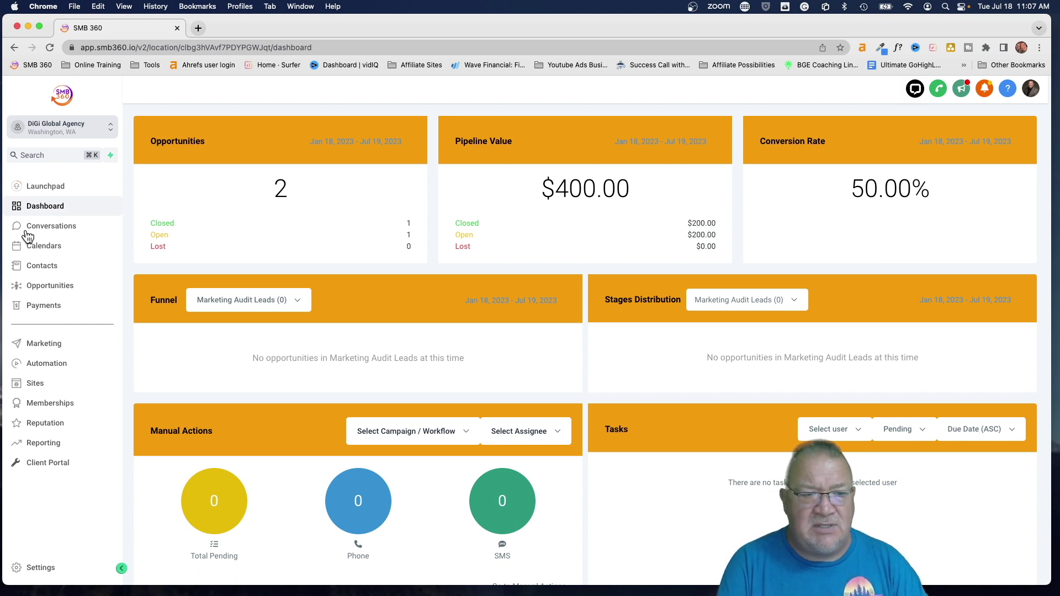
- Open the My Staff settings and switch to the Complete Massage & Spa sub-account
left_click(38, 568)
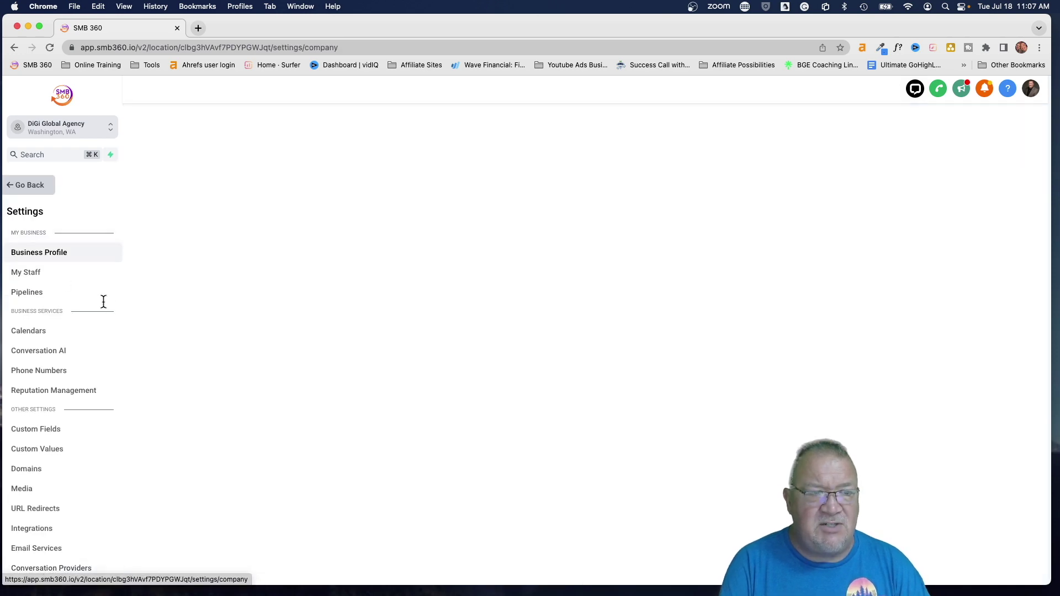
left_click(36, 272)
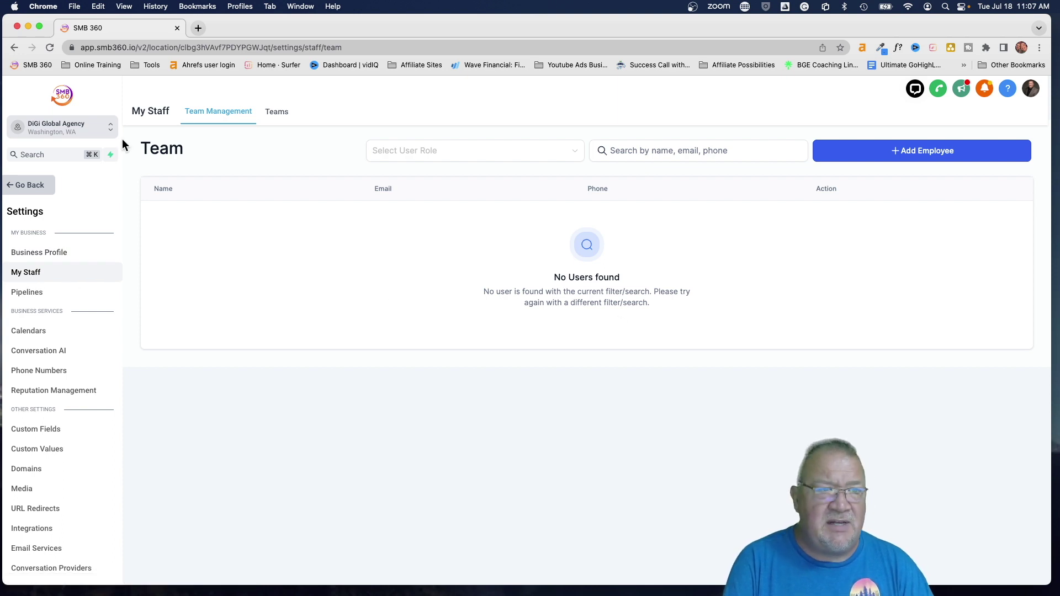
left_click(108, 128)
scroll(226, 287, "down", 1)
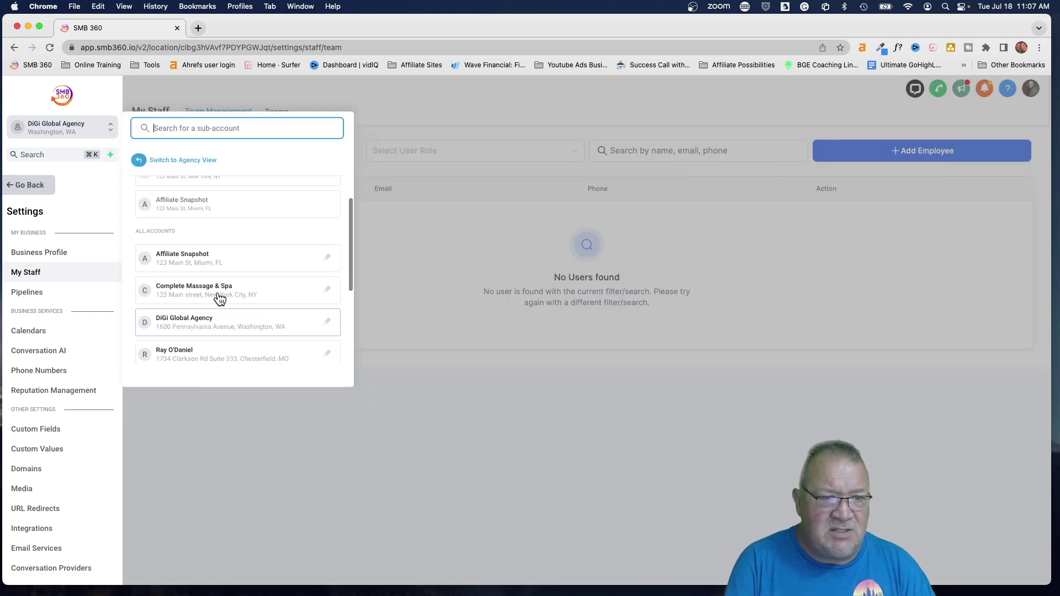
left_click(222, 292)
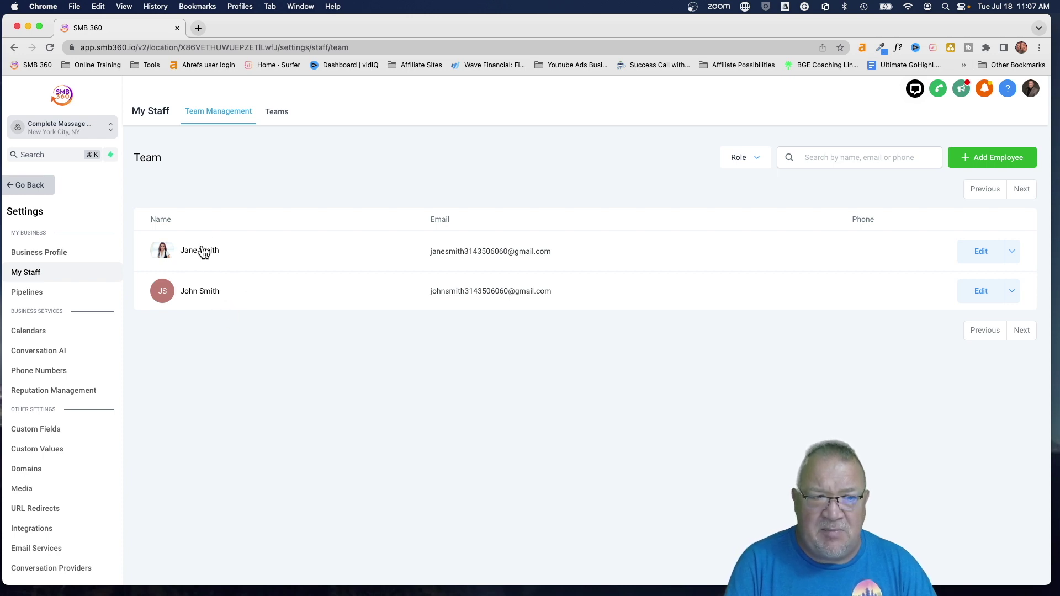
- Return to the dashboard and use Login As to log in as the first employee listed under All Users
left_click(22, 187)
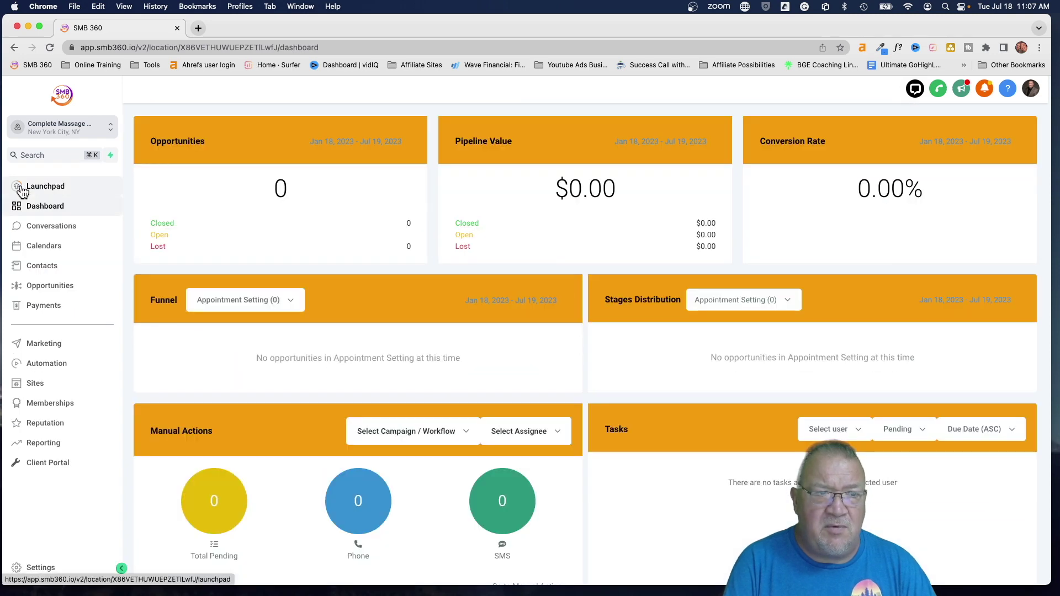
scroll(1010, 117, "up", 5)
left_click(1009, 118)
left_click(871, 204)
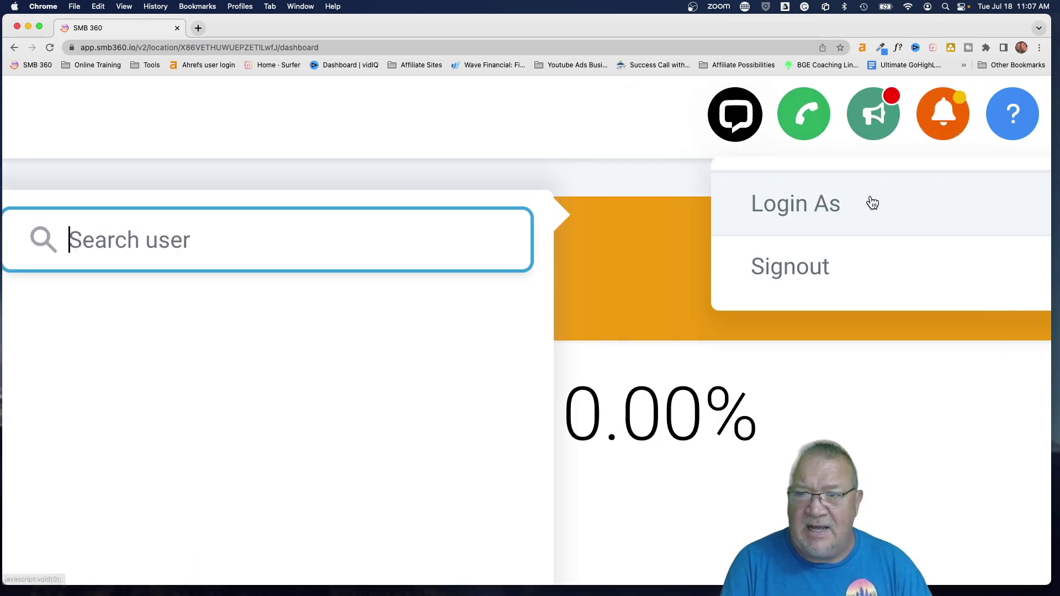
scroll(197, 295, "down", 5)
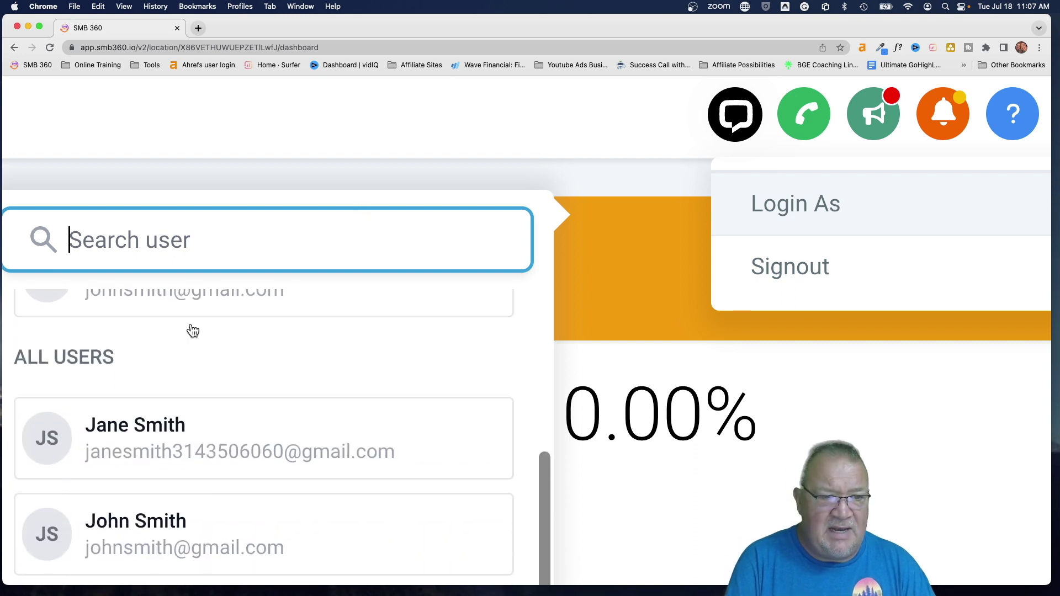
left_click(201, 454)
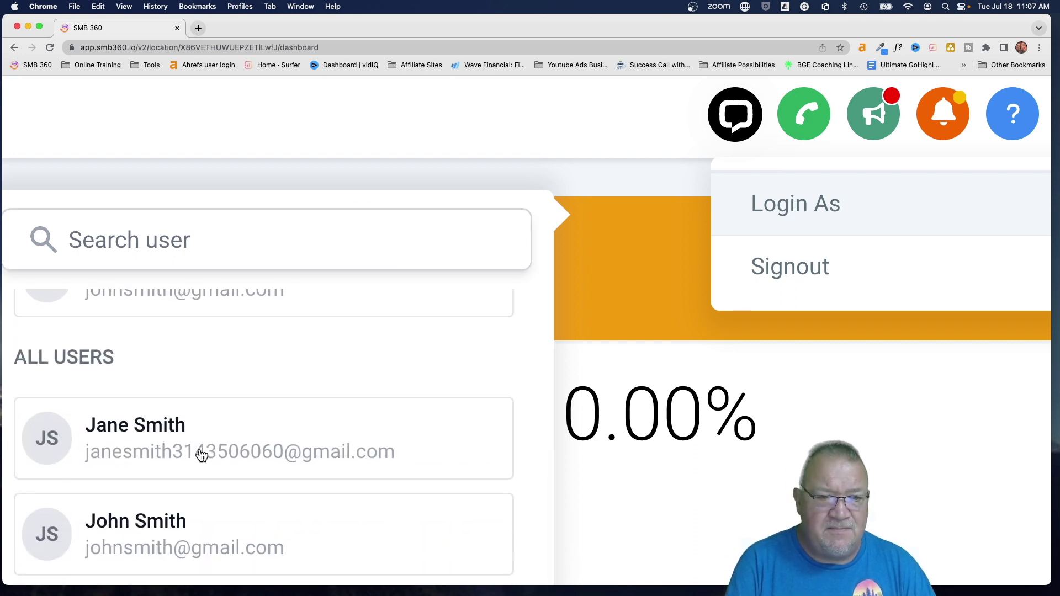
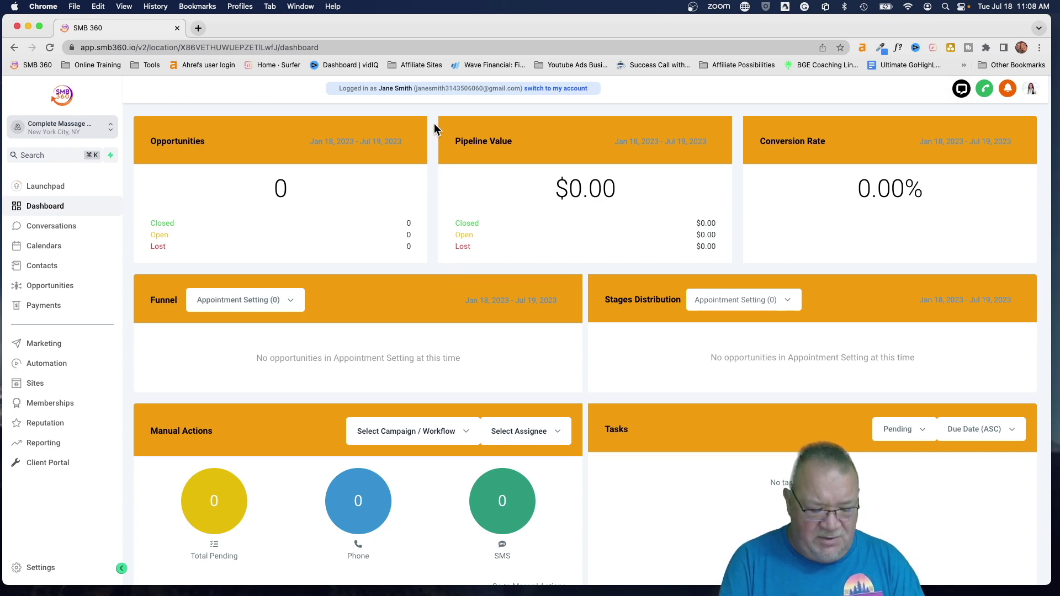
- Check the logged-in-as notice and switch back to your own account
scroll(434, 124, "up", 5)
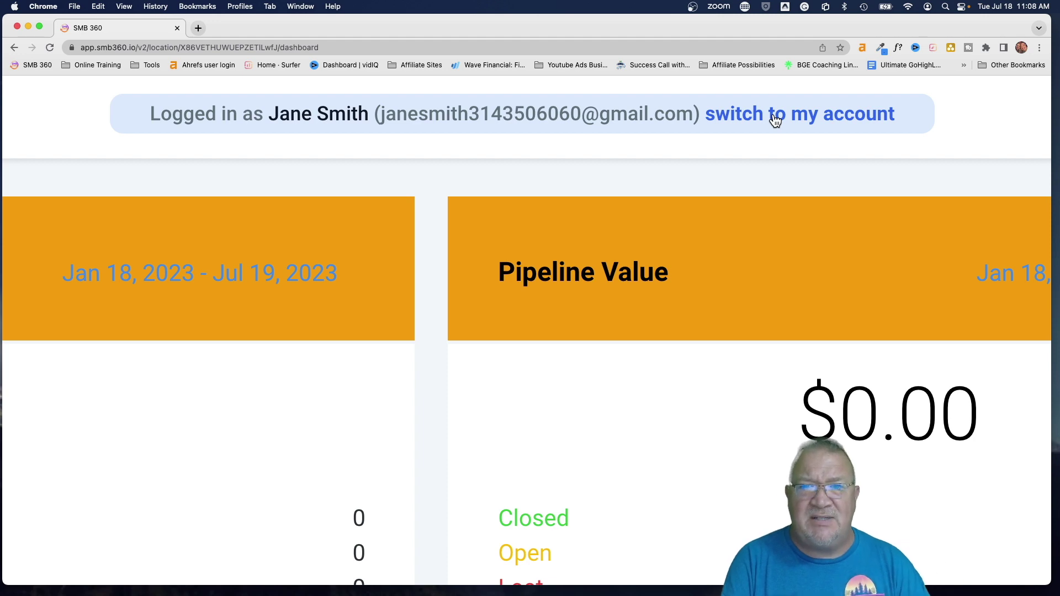
key("super+0")
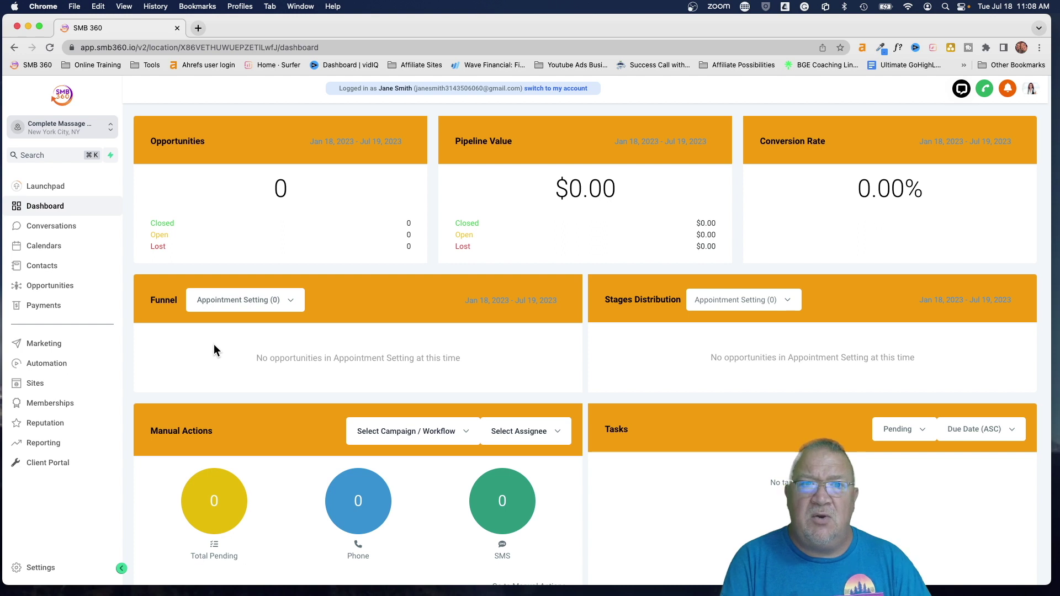
left_click(554, 88)
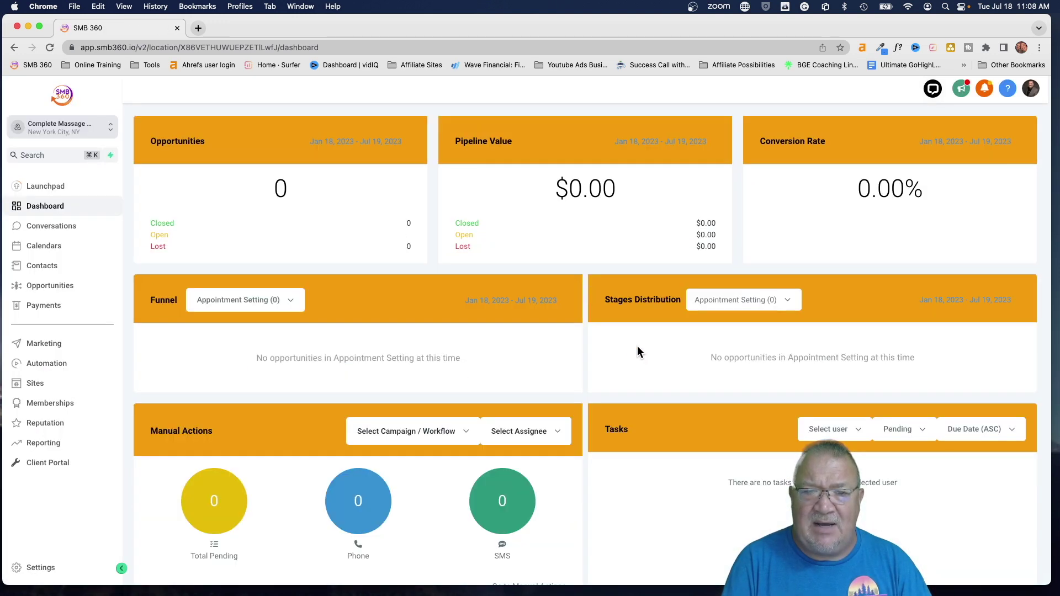
- Open the first team member in the My Staff settings for editing and expand the User Permissions
left_click(39, 567)
left_click(34, 274)
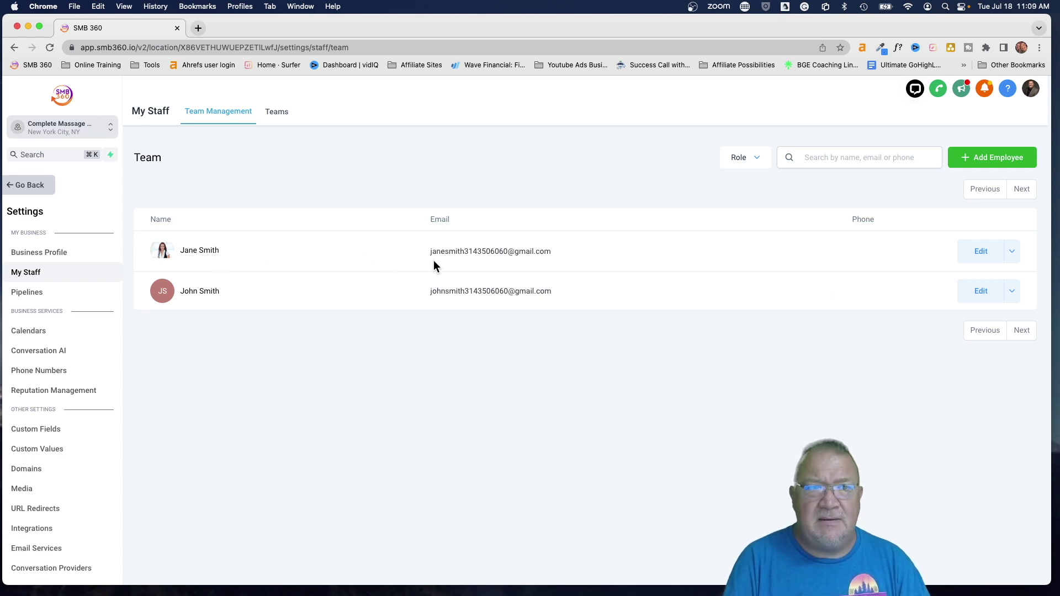
left_click(979, 261)
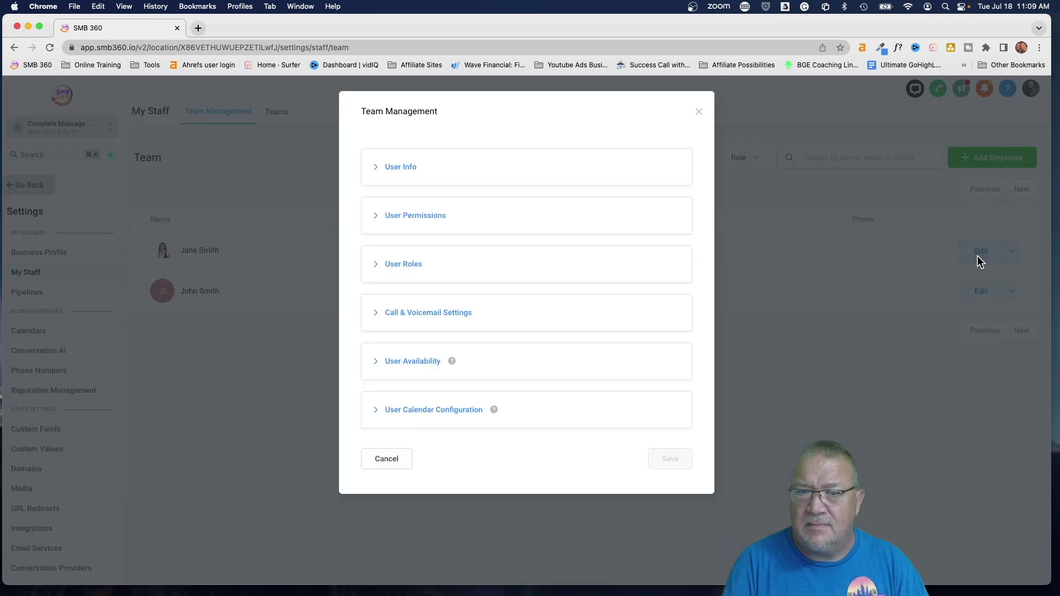
left_click(378, 220)
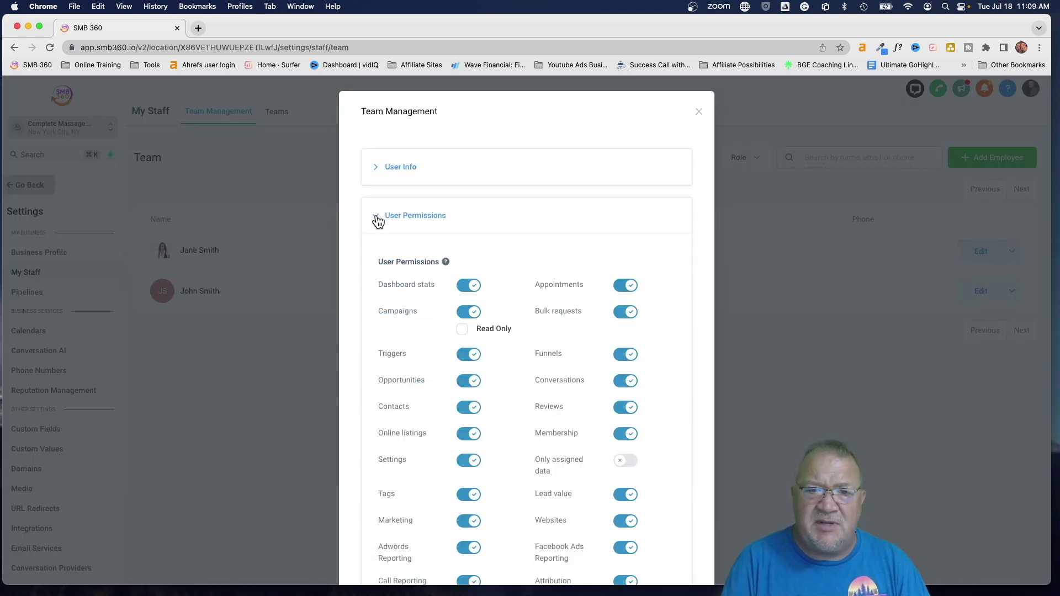
- Turn off the employee's Campaigns, Triggers, Opportunities, Contacts, Online listings and Settings permissions
scroll(673, 342, "down", 2)
scroll(673, 342, "down", 2)
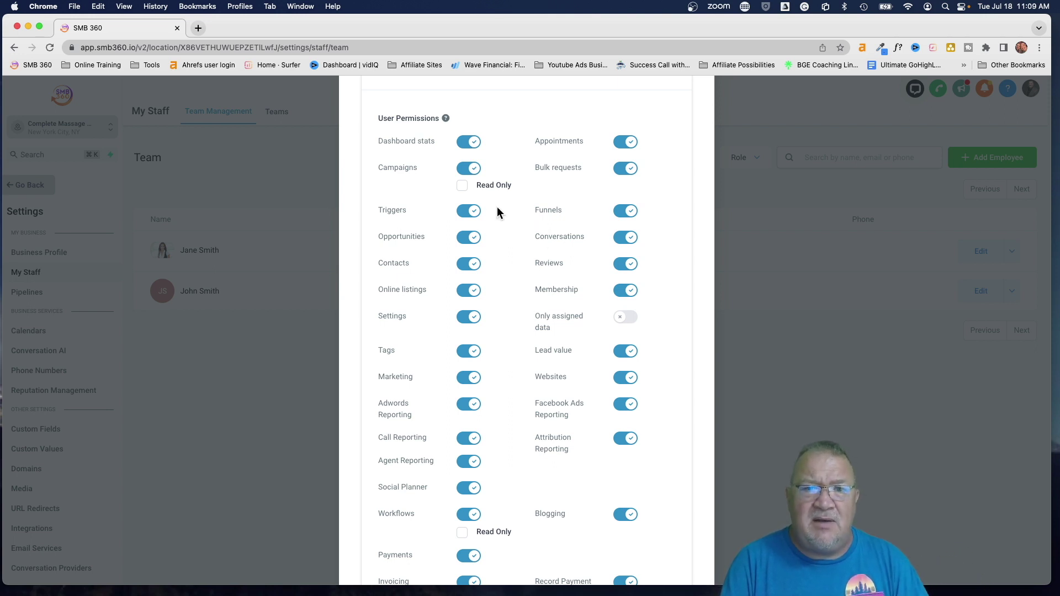
left_click(476, 169)
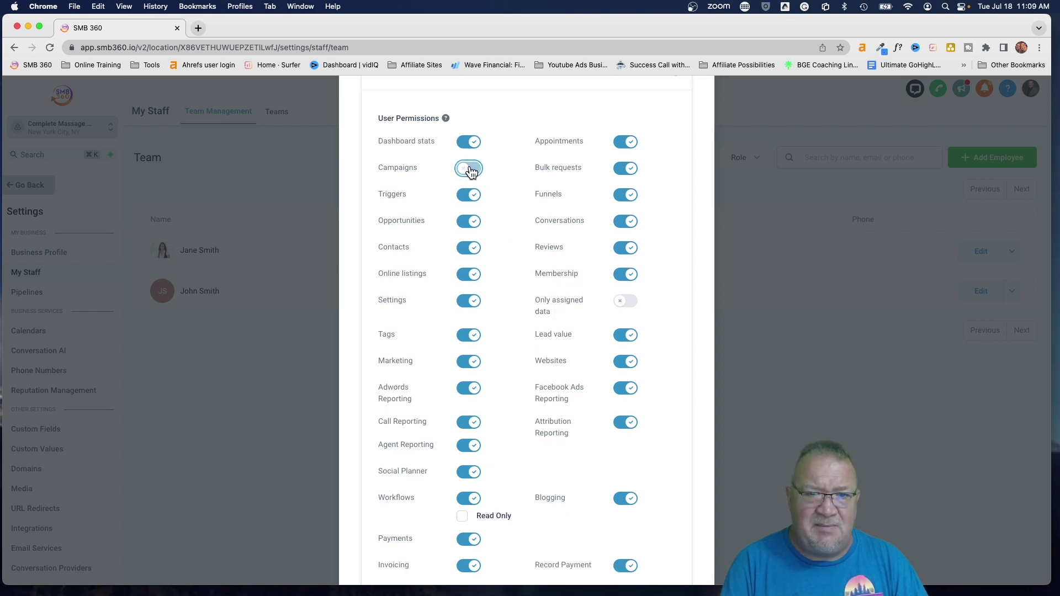
left_click(469, 197)
left_click(472, 222)
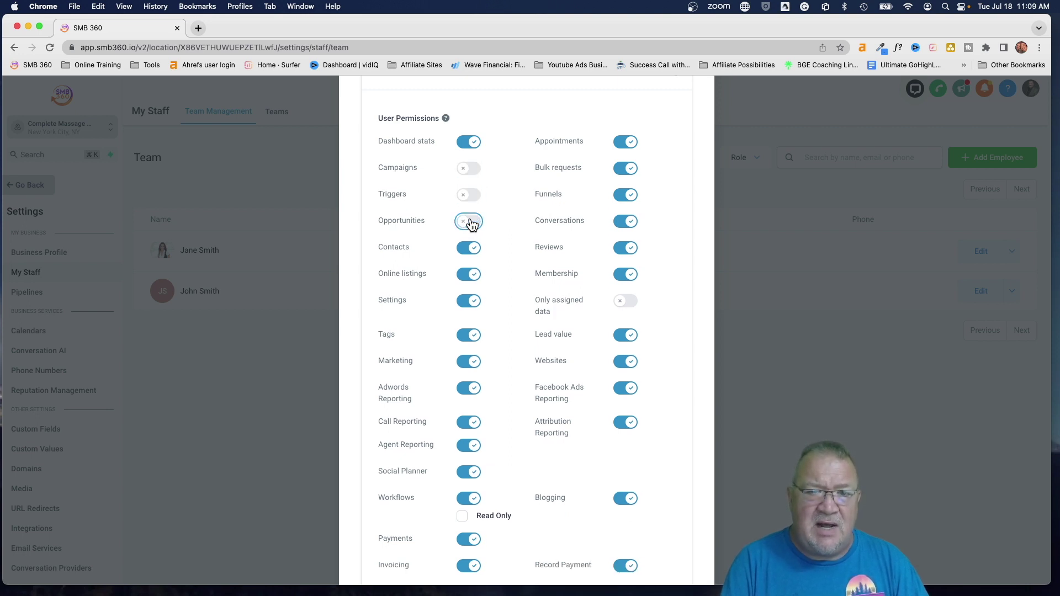
left_click(474, 250)
left_click(471, 277)
left_click(471, 303)
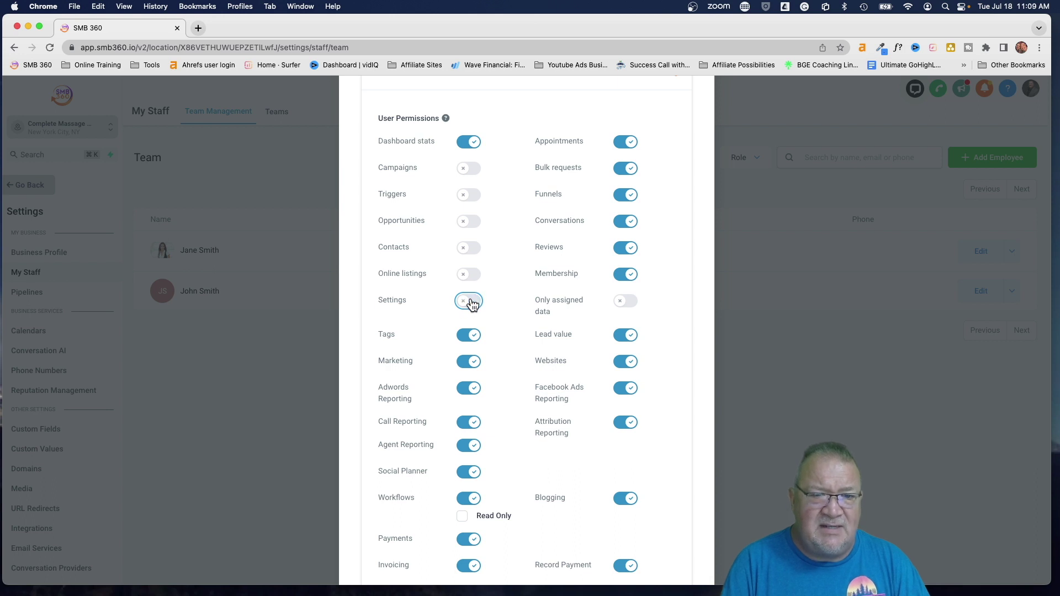
- Turn off the Tags, Adwords Reporting and Call Reporting permissions, toggling Marketing off and back on in between
left_click(475, 336)
left_click(471, 364)
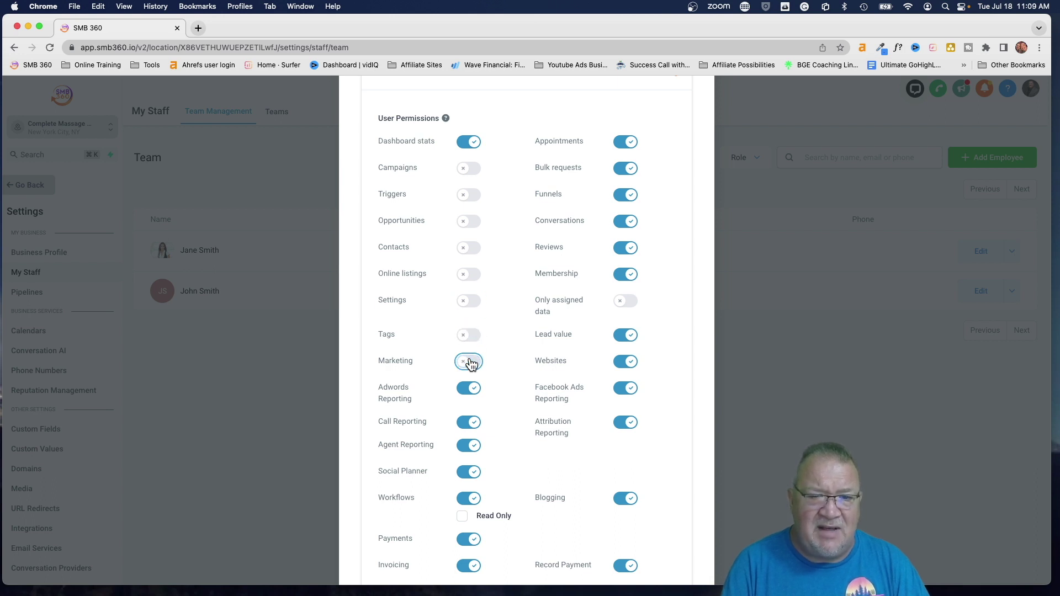
left_click(470, 364)
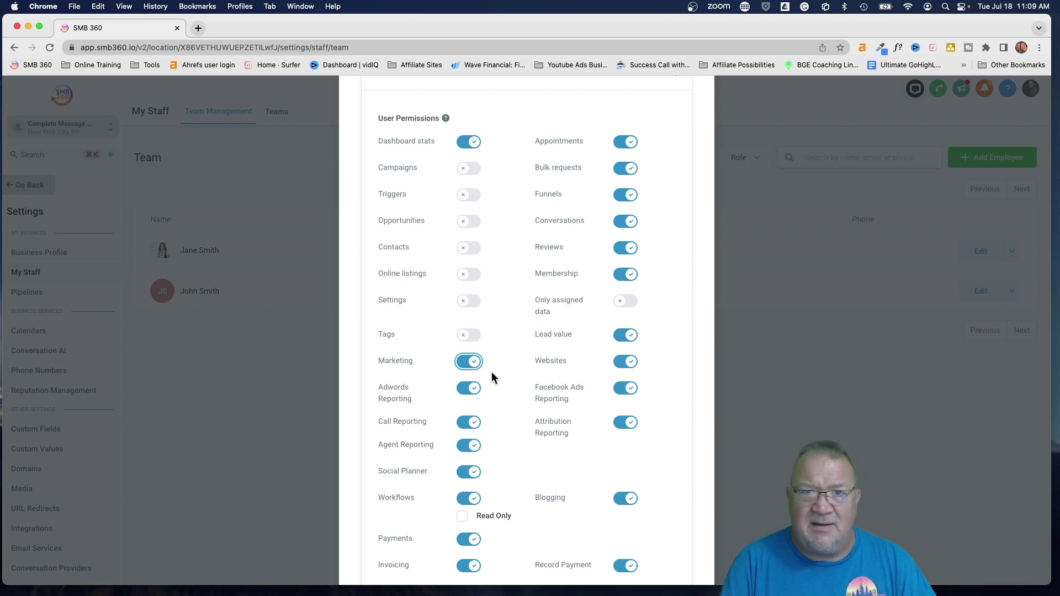
left_click(470, 389)
left_click(473, 425)
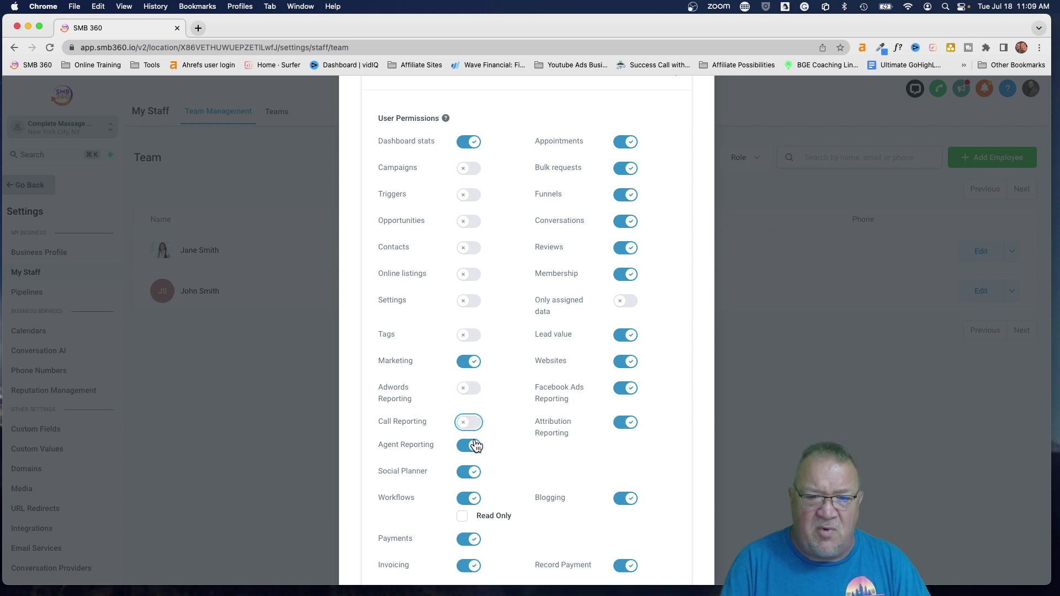
- Turn off the Agent Reporting, Social Planner, Workflows, Payments and Affiliate Manager permissions
scroll(473, 441, "down", 3)
left_click(473, 294)
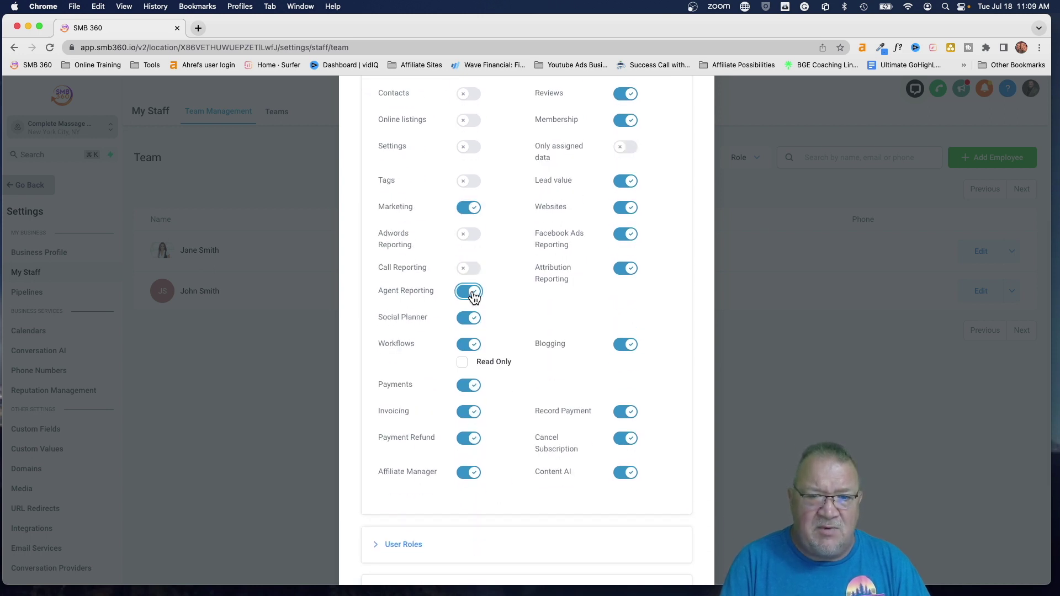
left_click(470, 319)
left_click(472, 345)
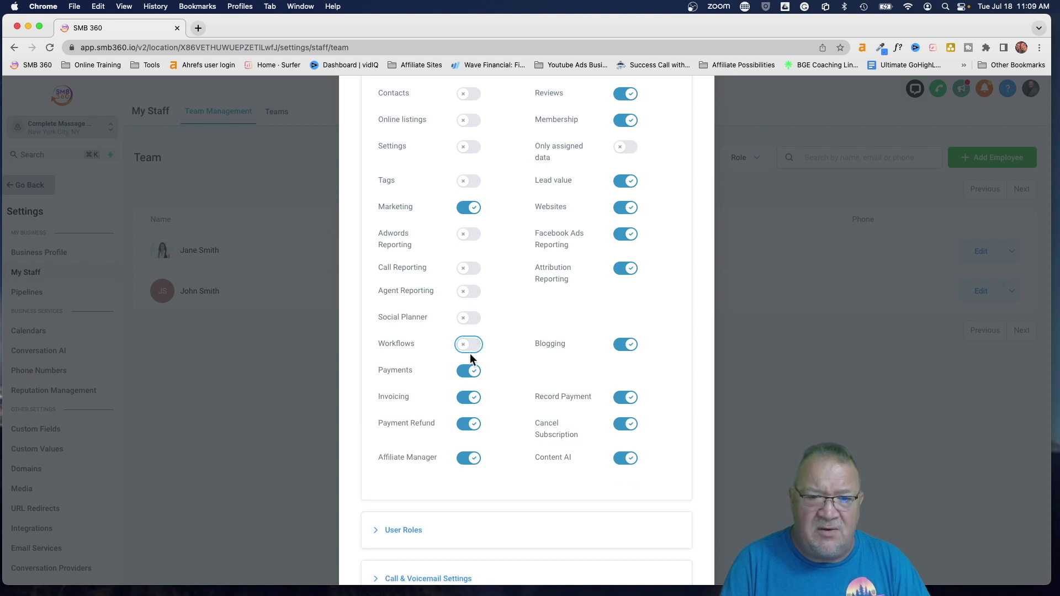
left_click(469, 371)
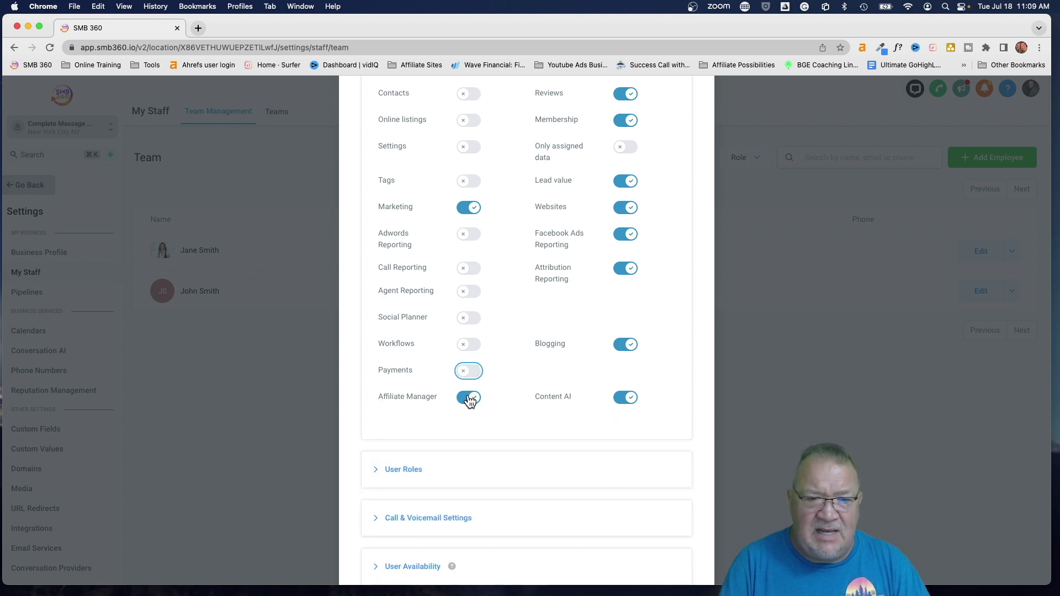
left_click(469, 397)
- Turn off the Blogging, Content AI, Attribution Reporting, Facebook Ads Reporting, Lead value, Appointments and Bulk requests permissions
left_click(626, 345)
left_click(627, 398)
scroll(648, 326, "up", 4)
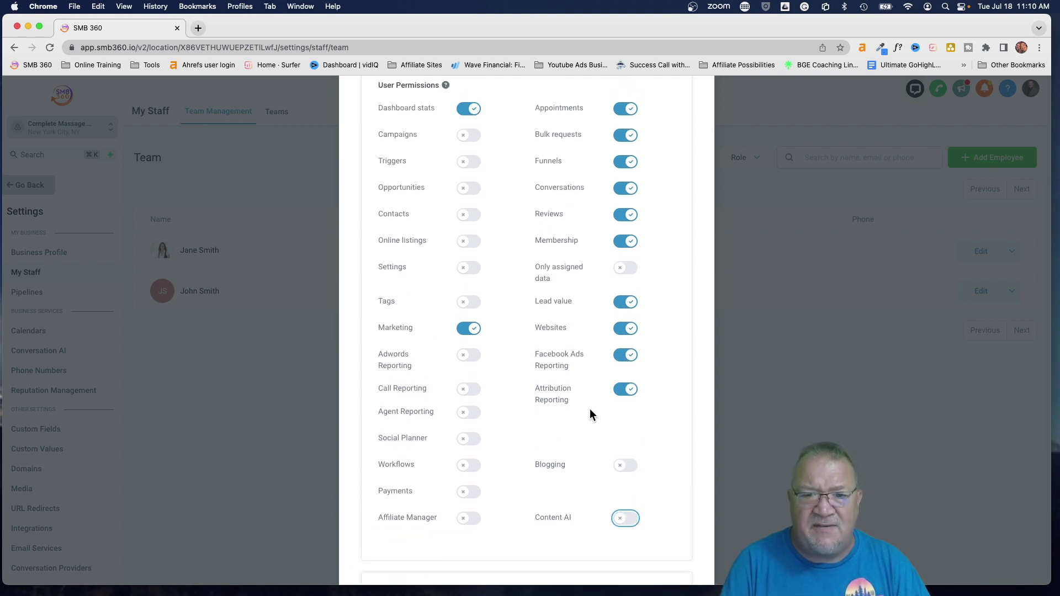
left_click(626, 389)
left_click(626, 355)
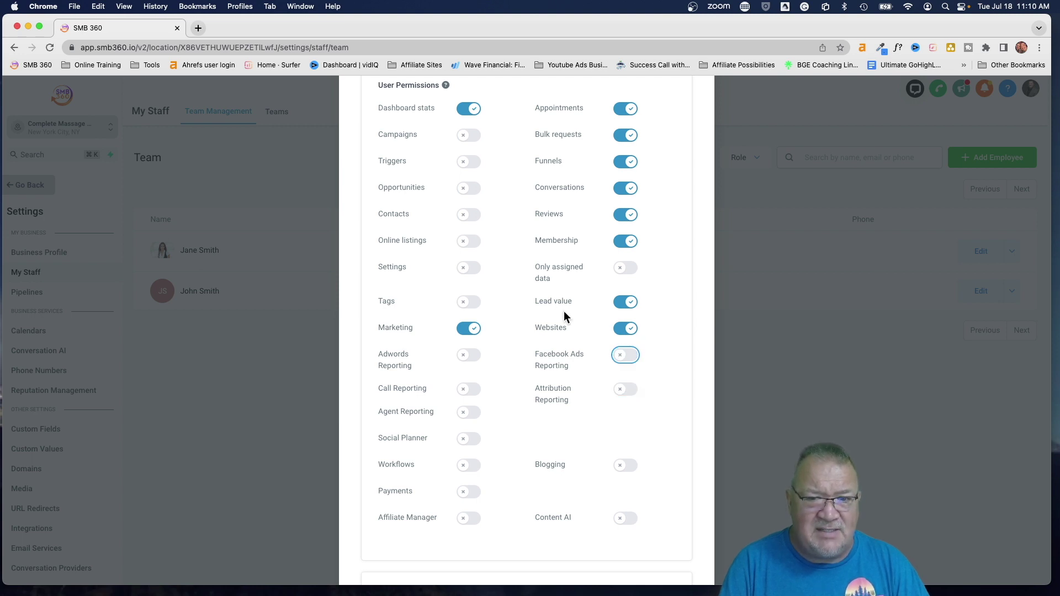
left_click(626, 304)
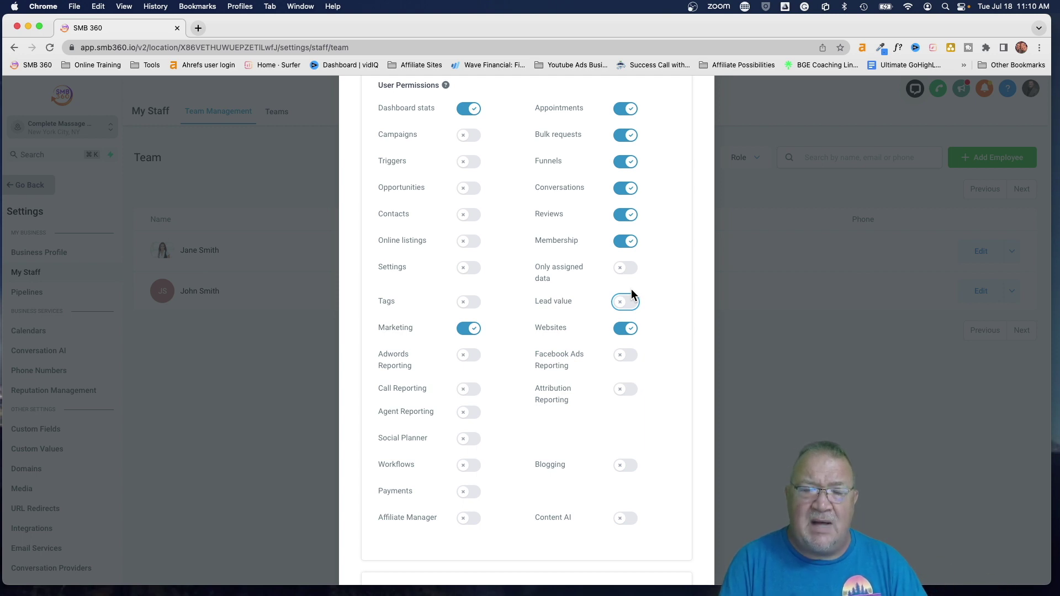
left_click(627, 108)
left_click(627, 136)
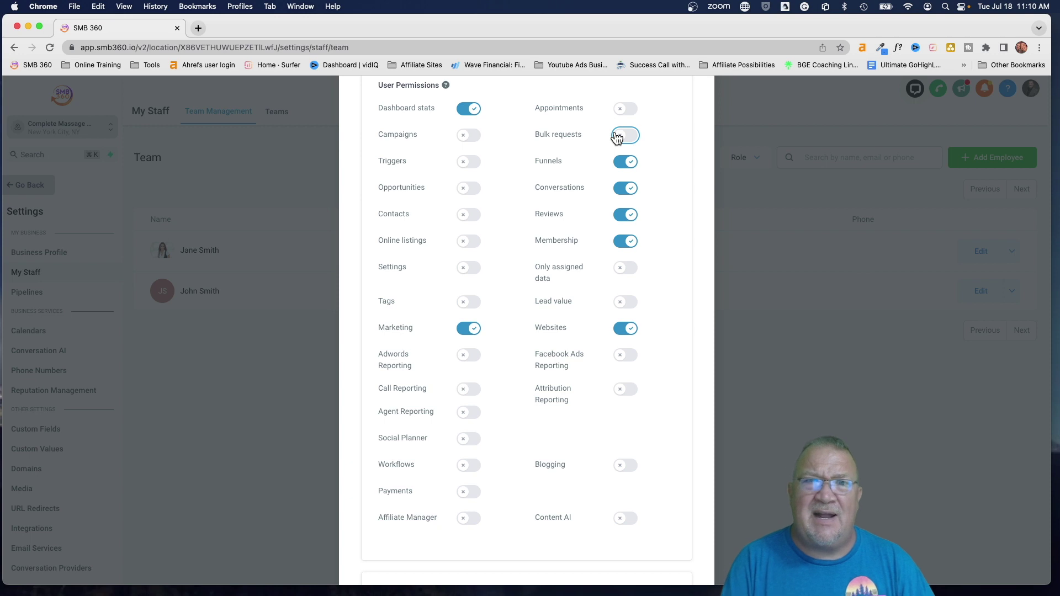
- Turn off the employee's Conversations, Reviews, Membership and Dashboard stats permissions and save the employee record
left_click(628, 190)
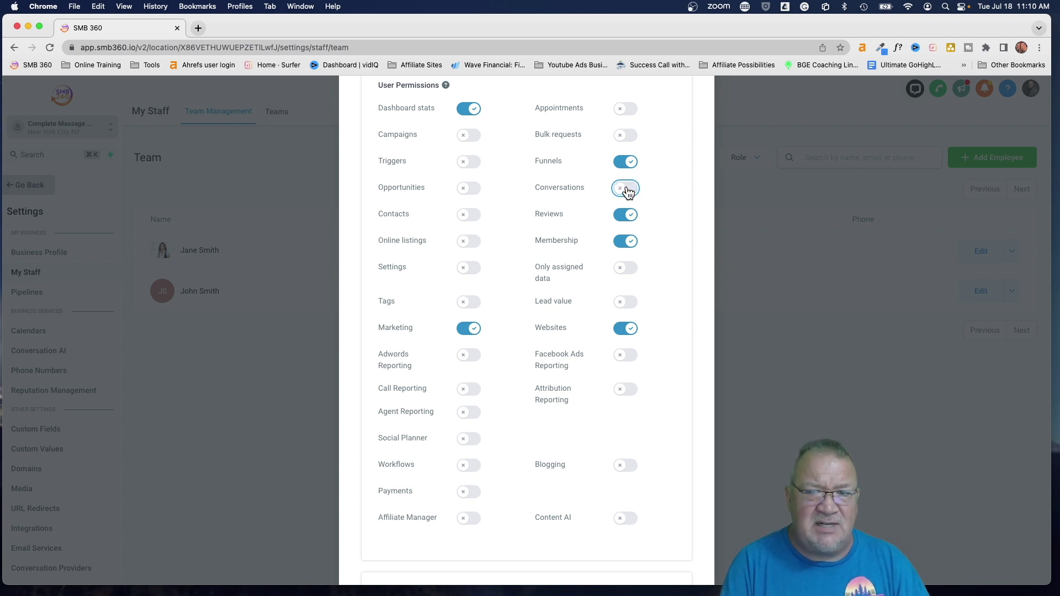
left_click(630, 216)
left_click(628, 243)
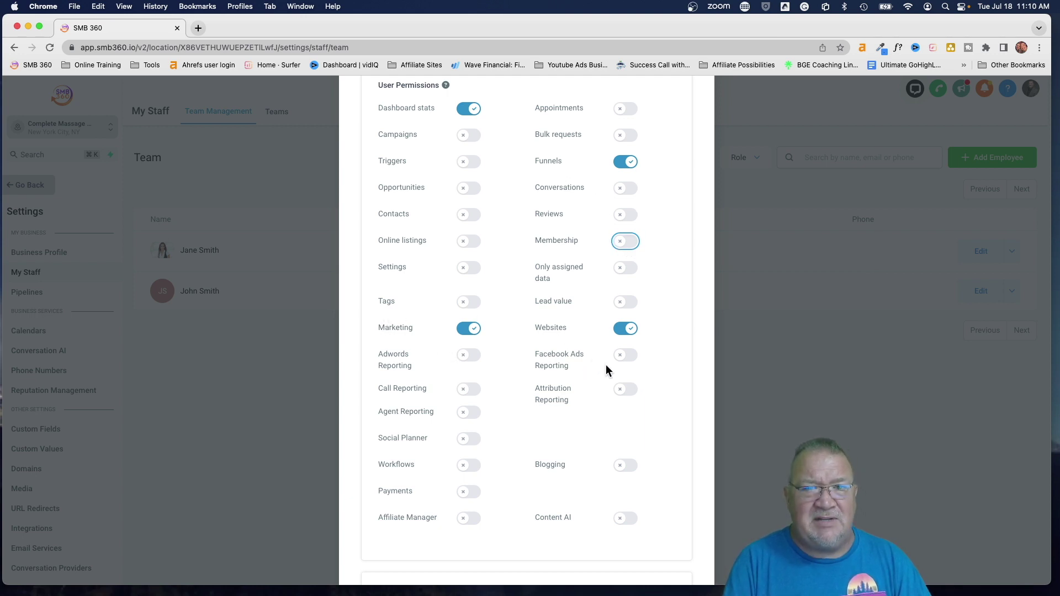
left_click(473, 111)
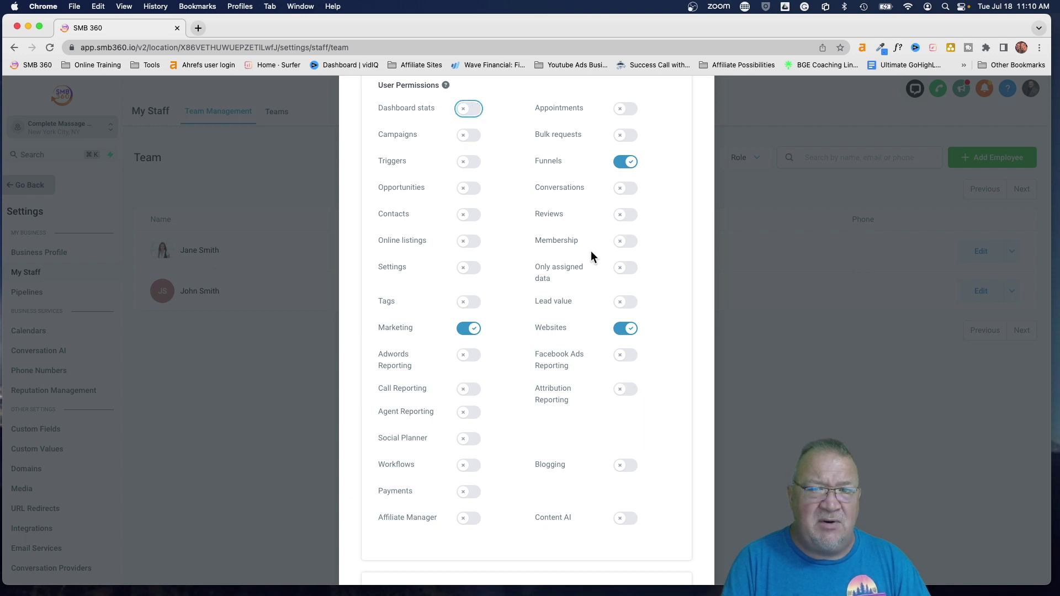
scroll(580, 309, "down", 5)
left_click(666, 533)
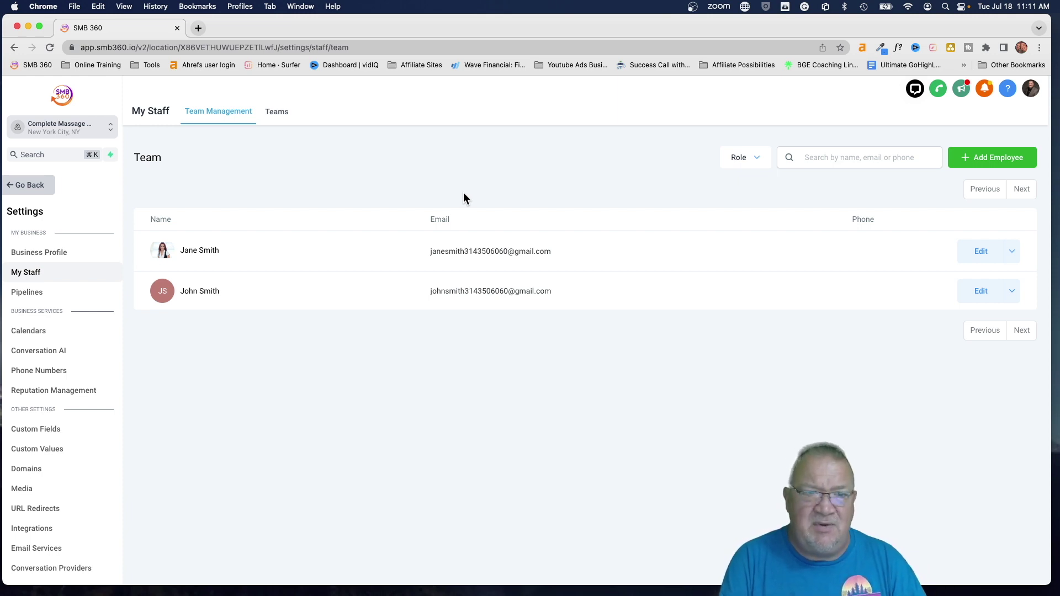
- Leave the settings and log in as the employee whose permissions were just restricted
left_click(18, 186)
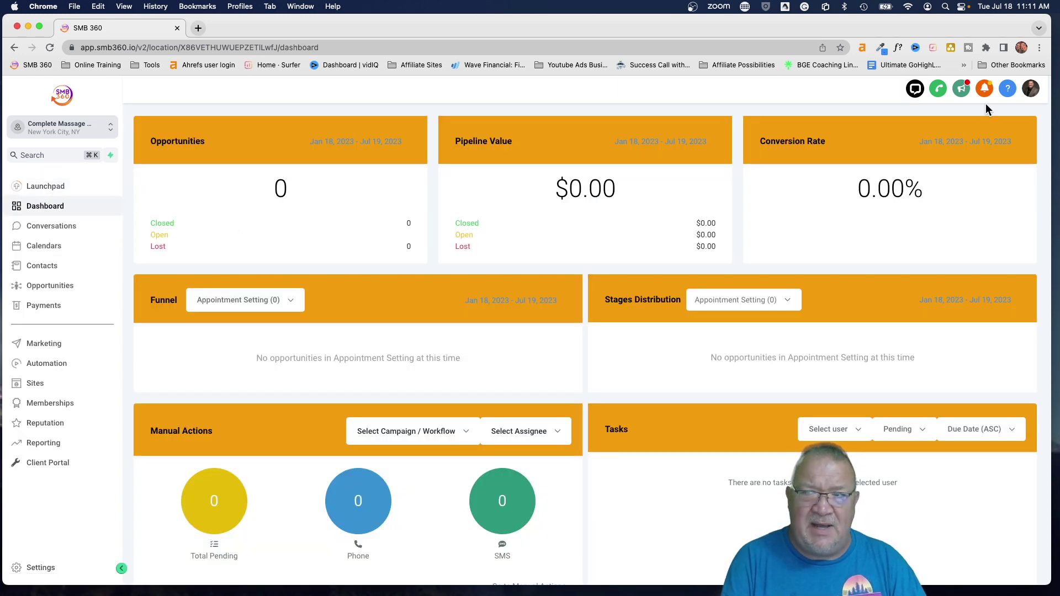
left_click(1031, 90)
mouse_move(985, 121)
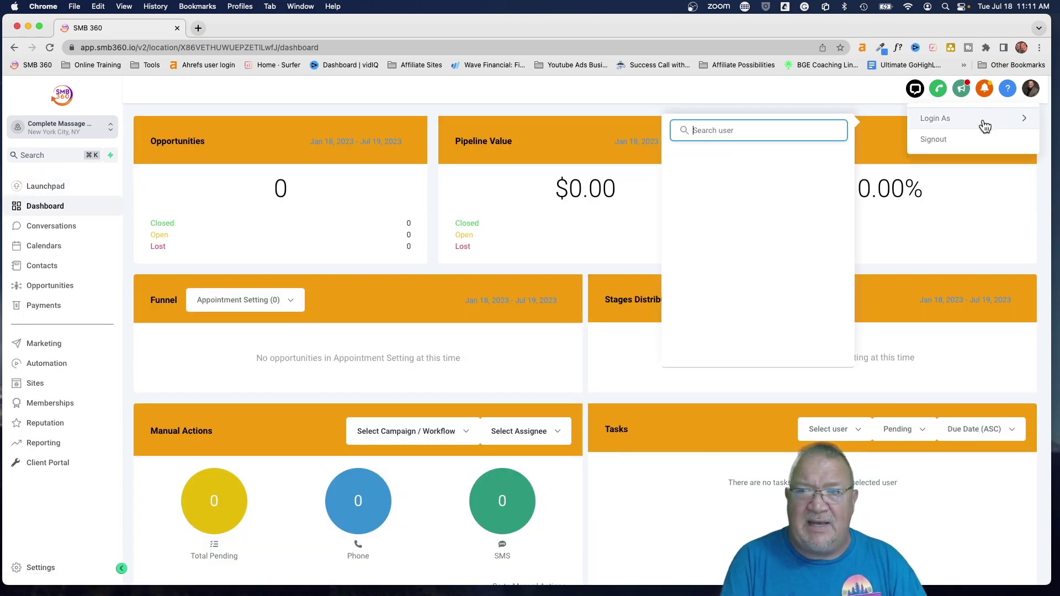
left_click(725, 306)
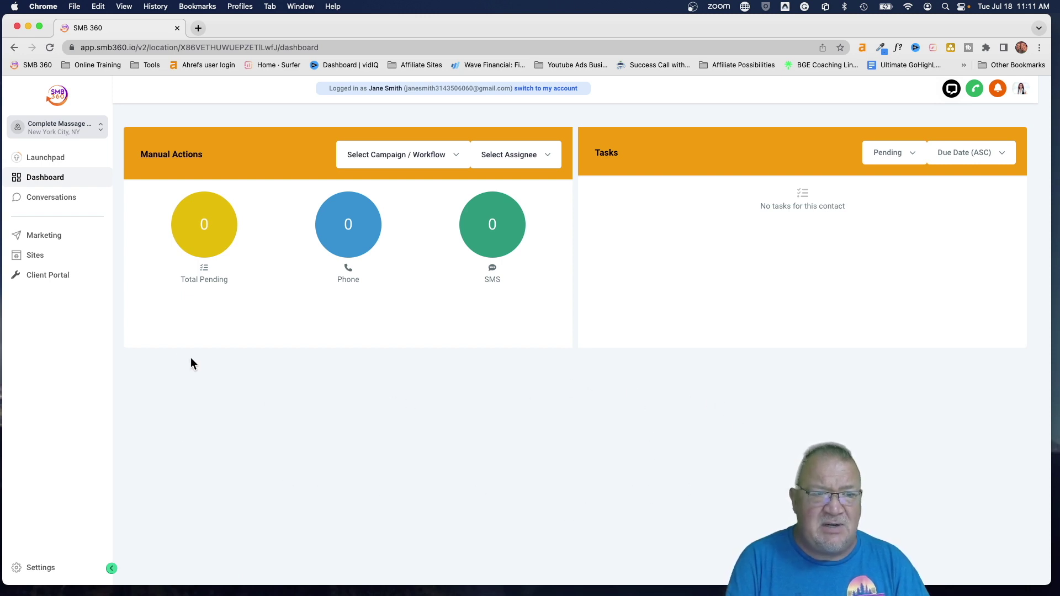
- Review the Conversations, Marketing and Sites areas available to the restricted employee
left_click(42, 198)
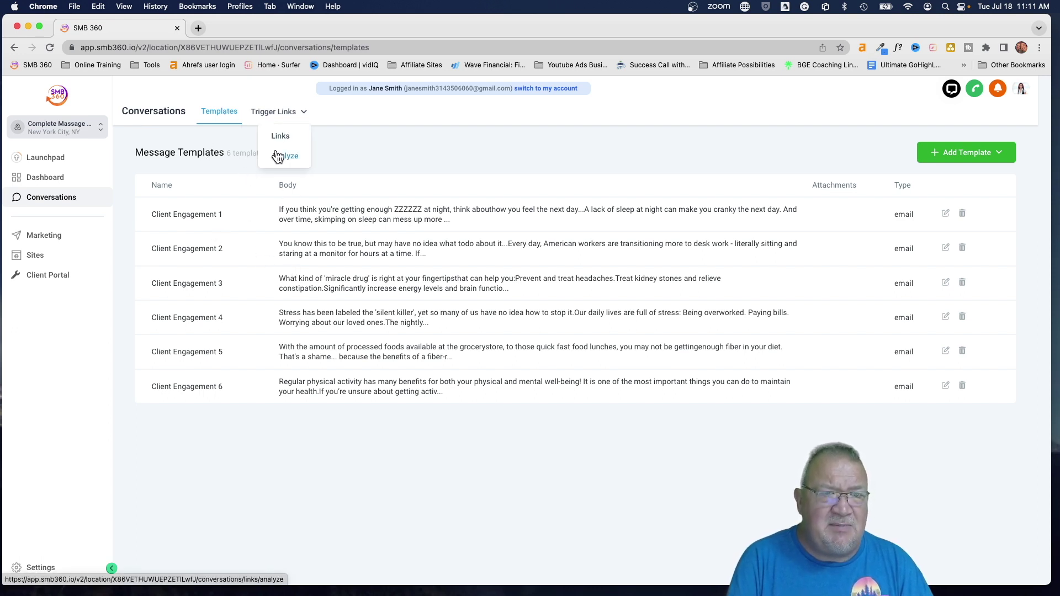
left_click(44, 237)
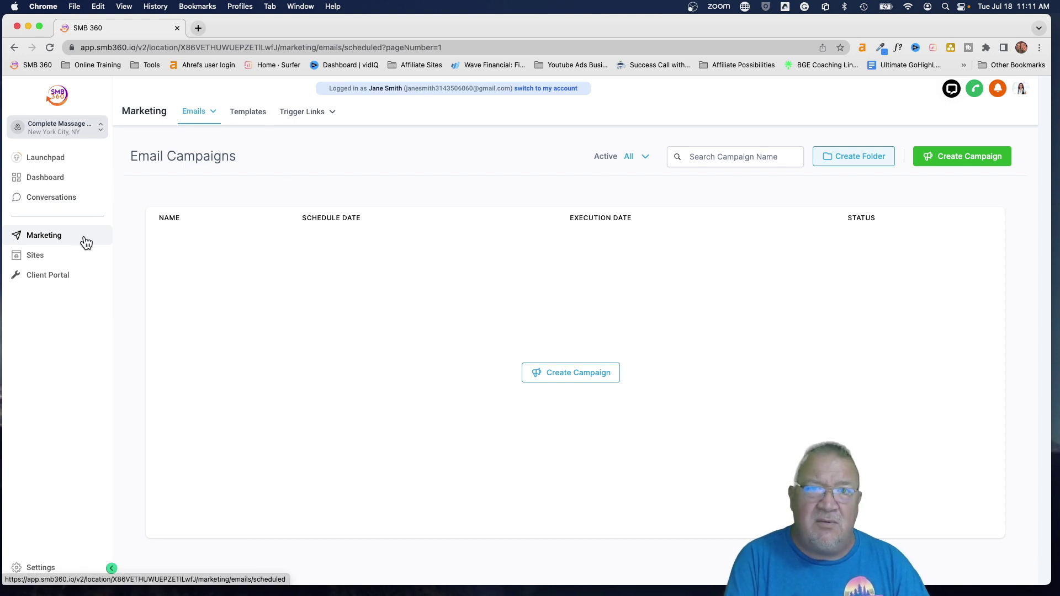
left_click(38, 257)
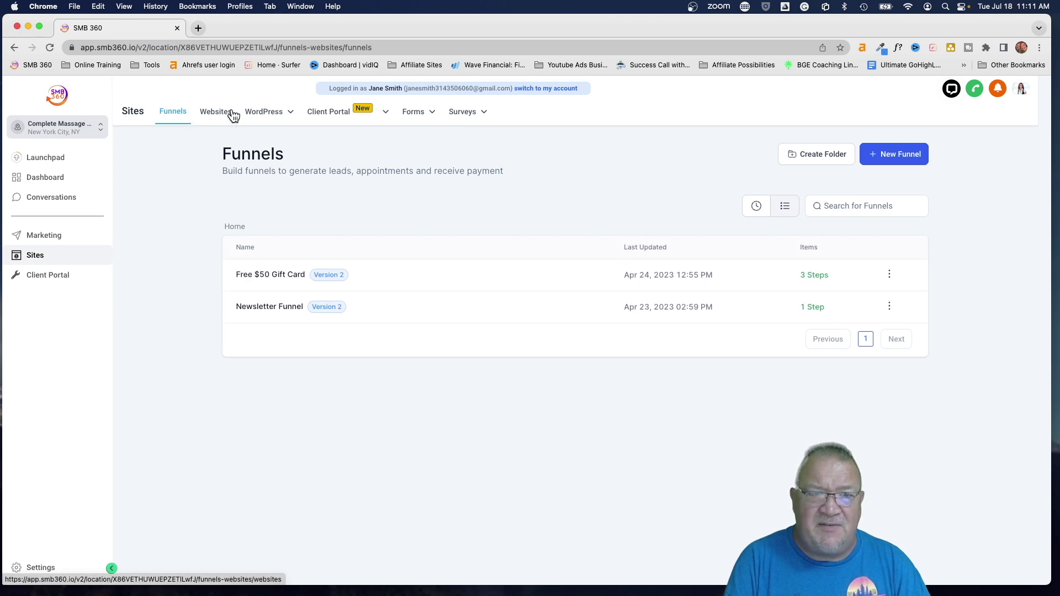
mouse_move(264, 112)
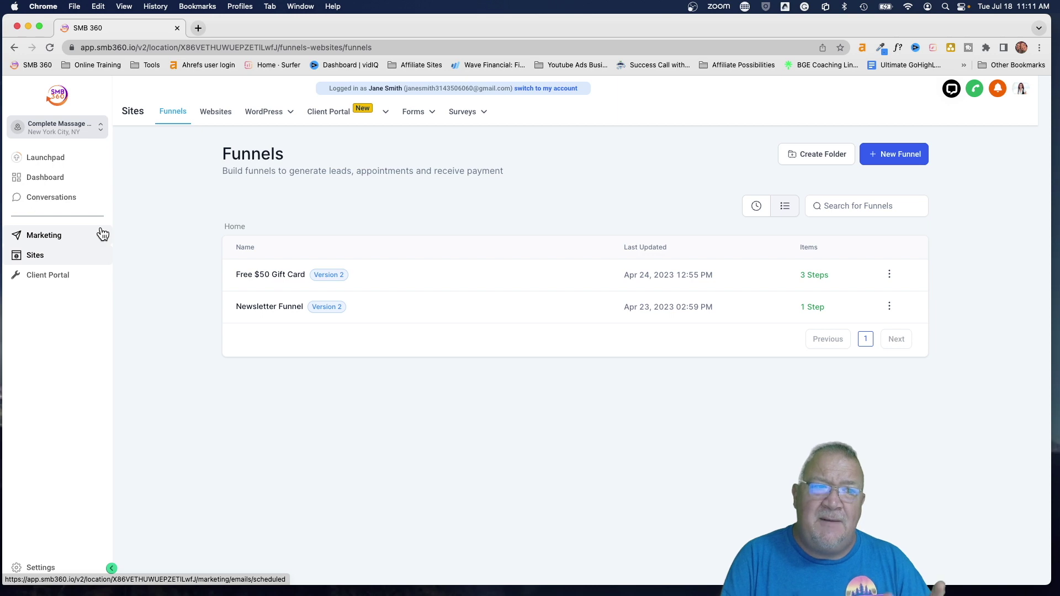
- Switch back to the administrator's own account and open the My Staff settings
left_click(548, 89)
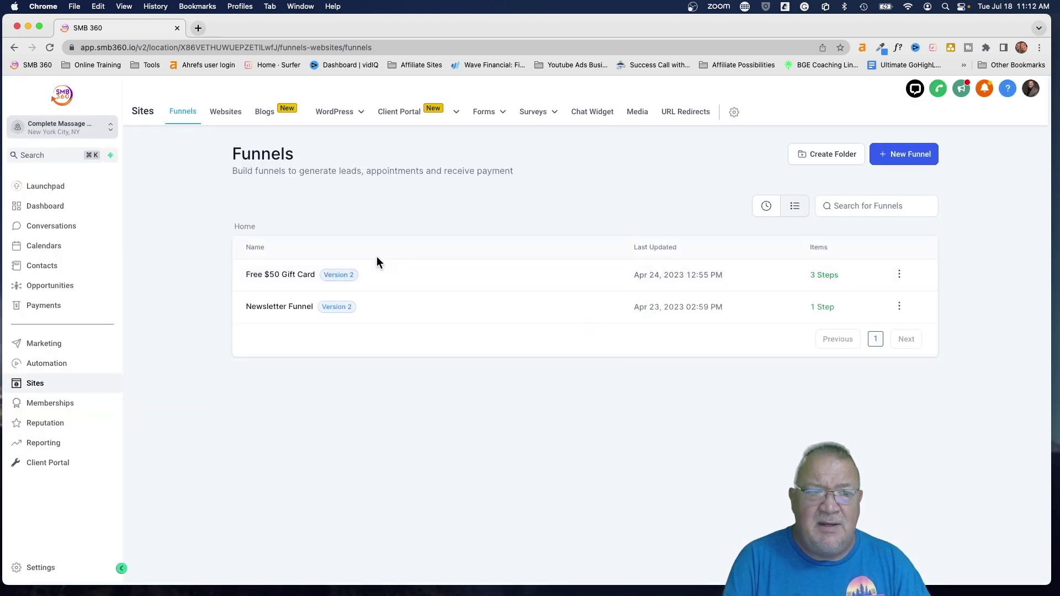
left_click(37, 569)
left_click(54, 270)
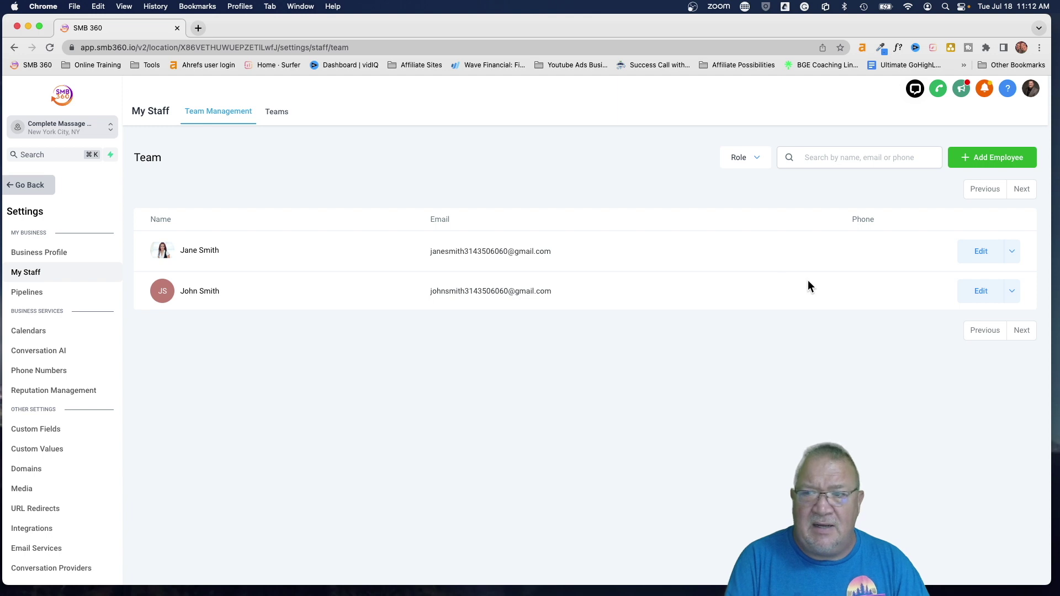
- Turn off the Marketing permission for the first employee in the team list and save the change
left_click(983, 253)
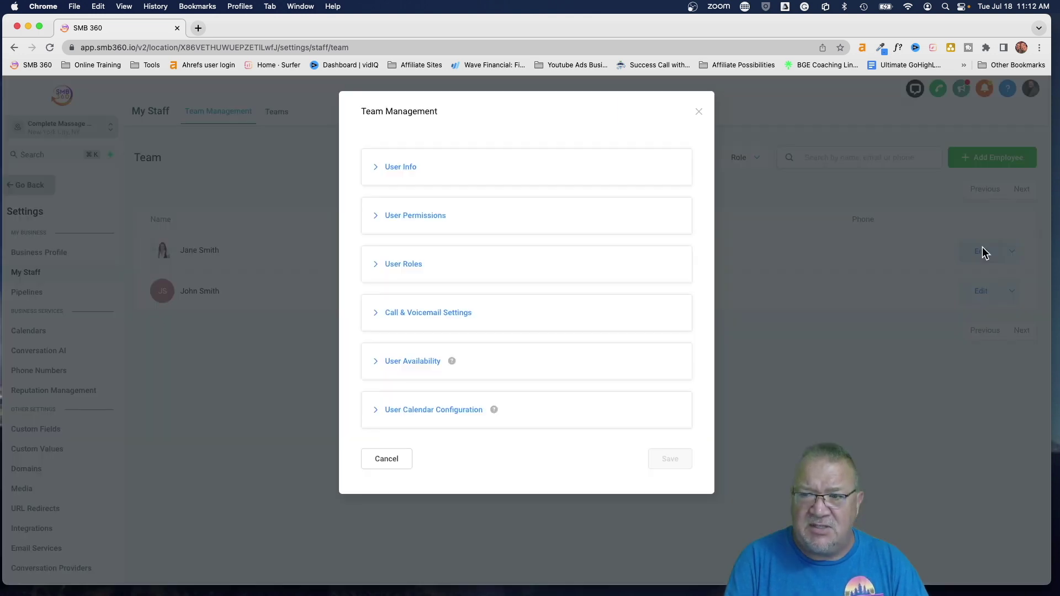
left_click(378, 216)
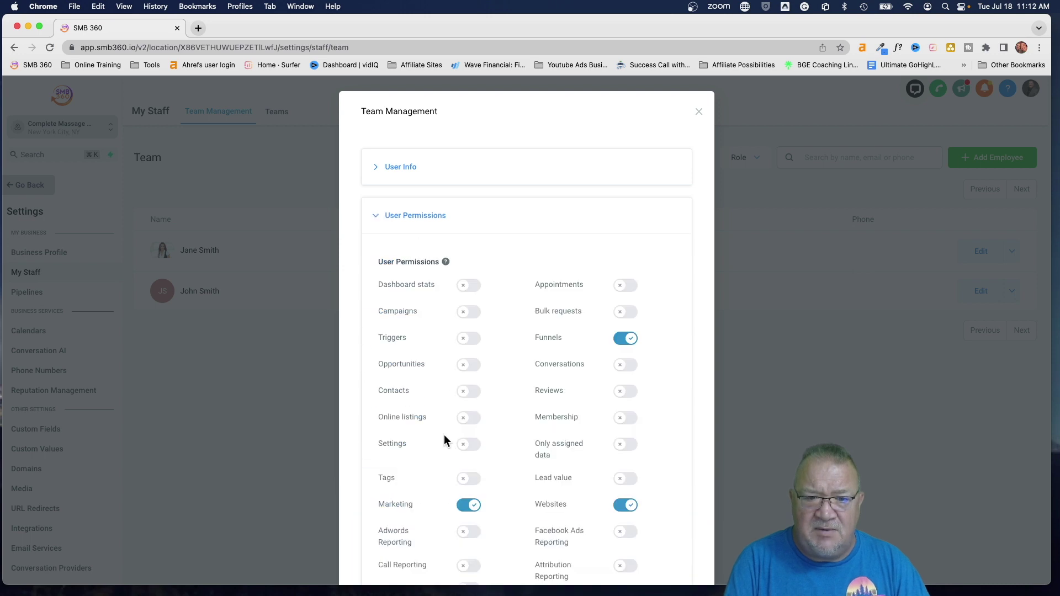
left_click(469, 504)
scroll(552, 428, "down", 3)
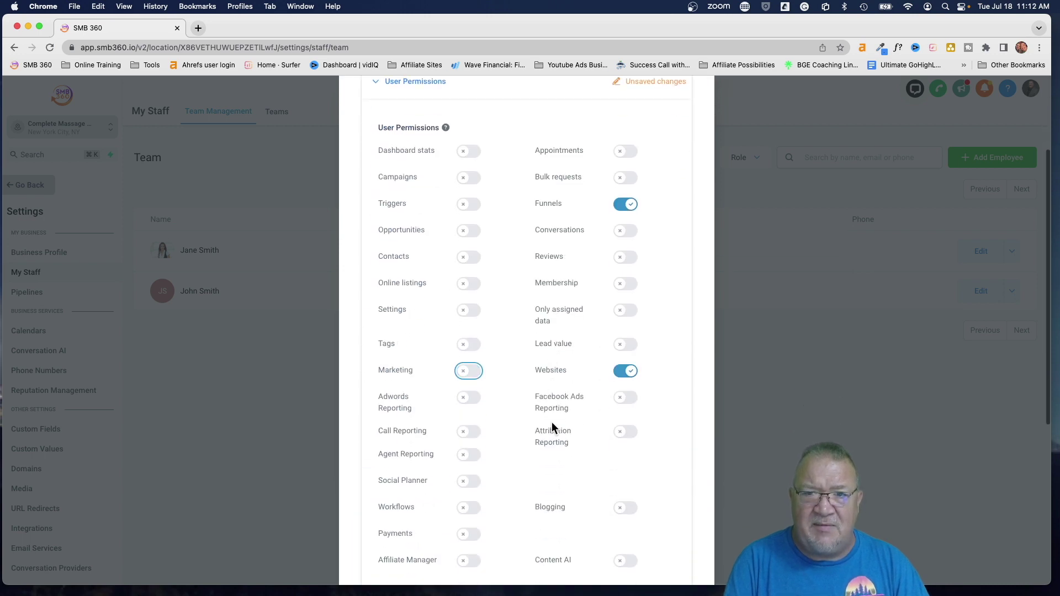
scroll(551, 422, "down", 5)
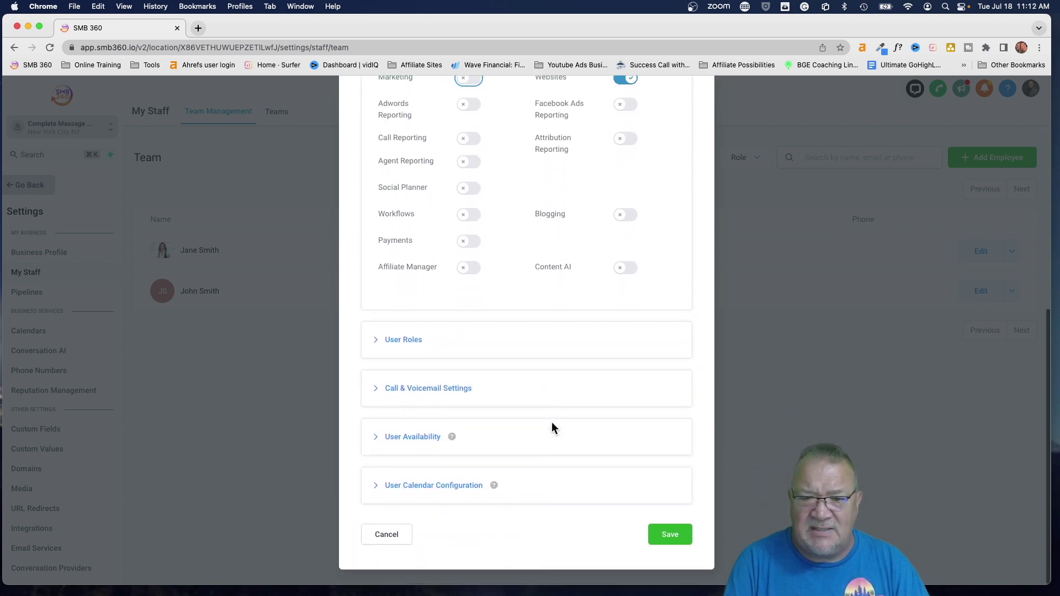
left_click(670, 533)
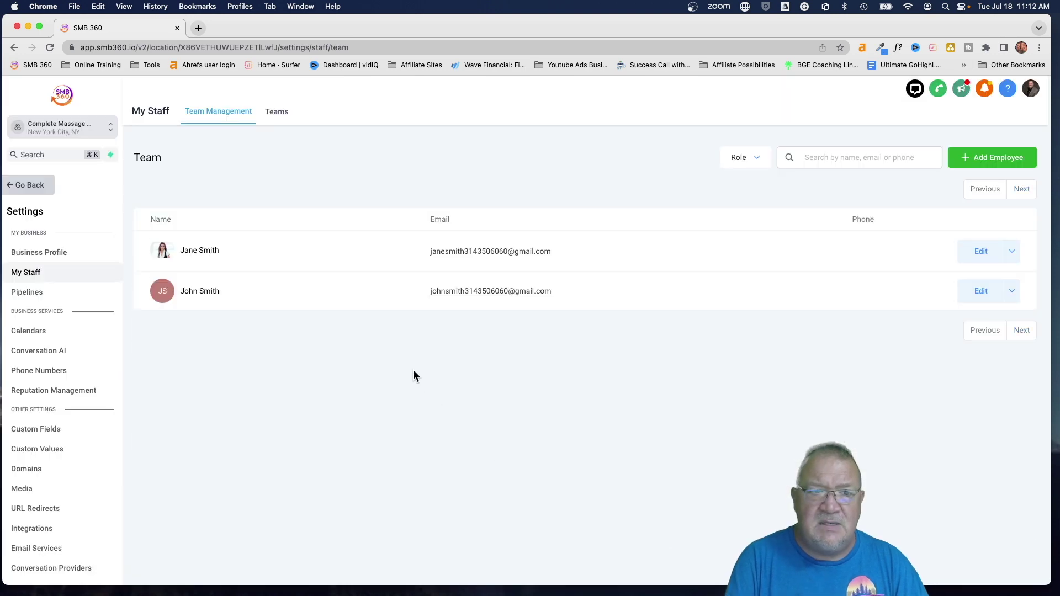
- Exit the settings and log in as the same employee again to check the access without Marketing
left_click(22, 185)
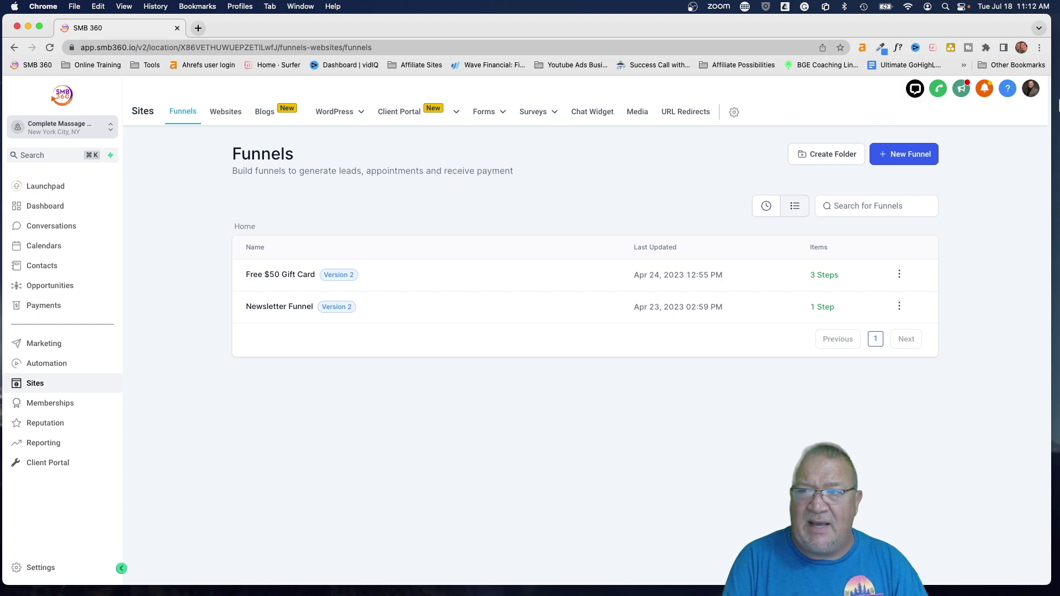
left_click(1030, 89)
mouse_move(975, 118)
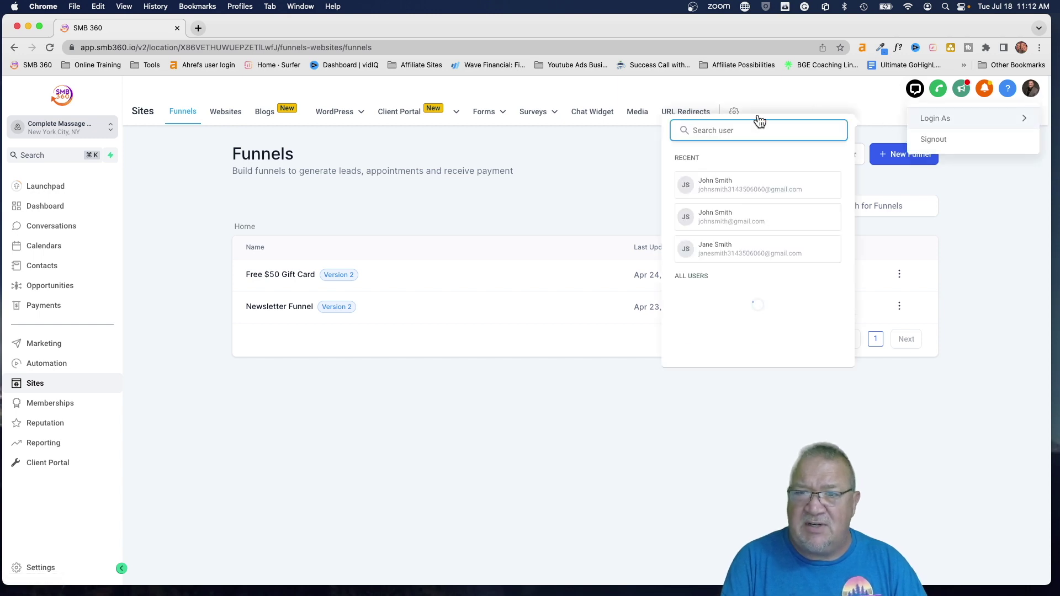
left_click(720, 304)
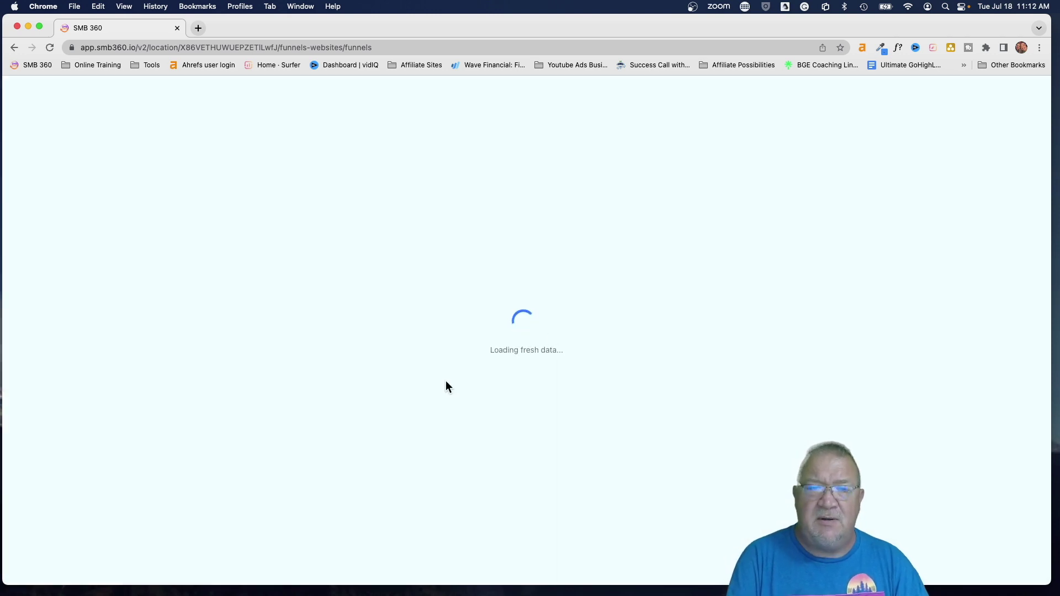